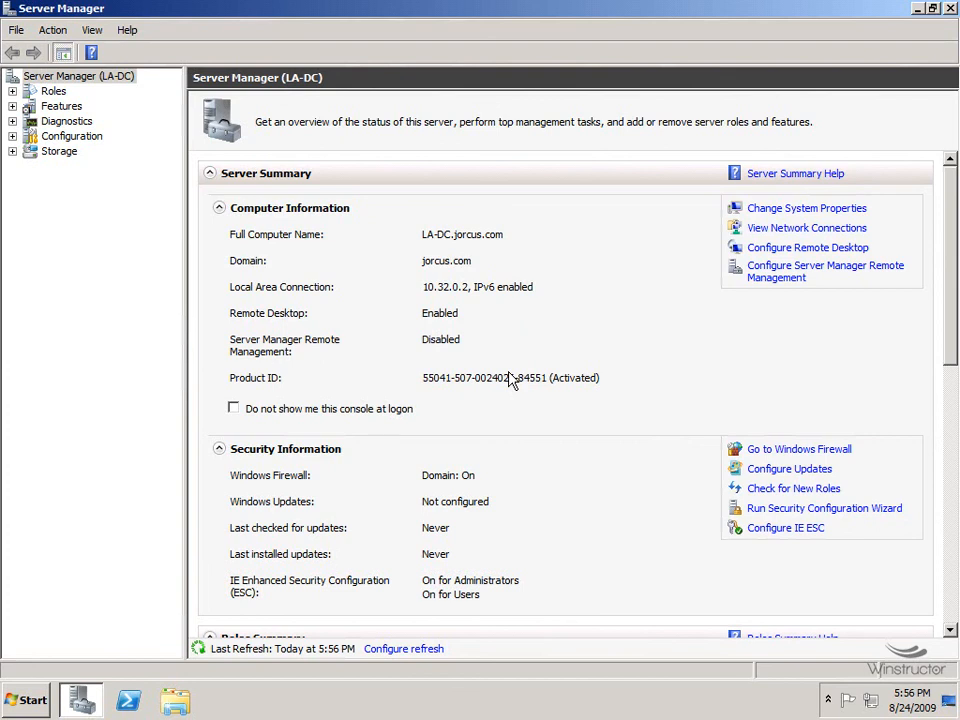
Launch Internet Explorer and select the .aspx extension in the VMM 2008 requirements page address.
{"action": "left_click", "coordinate": [20, 700]}
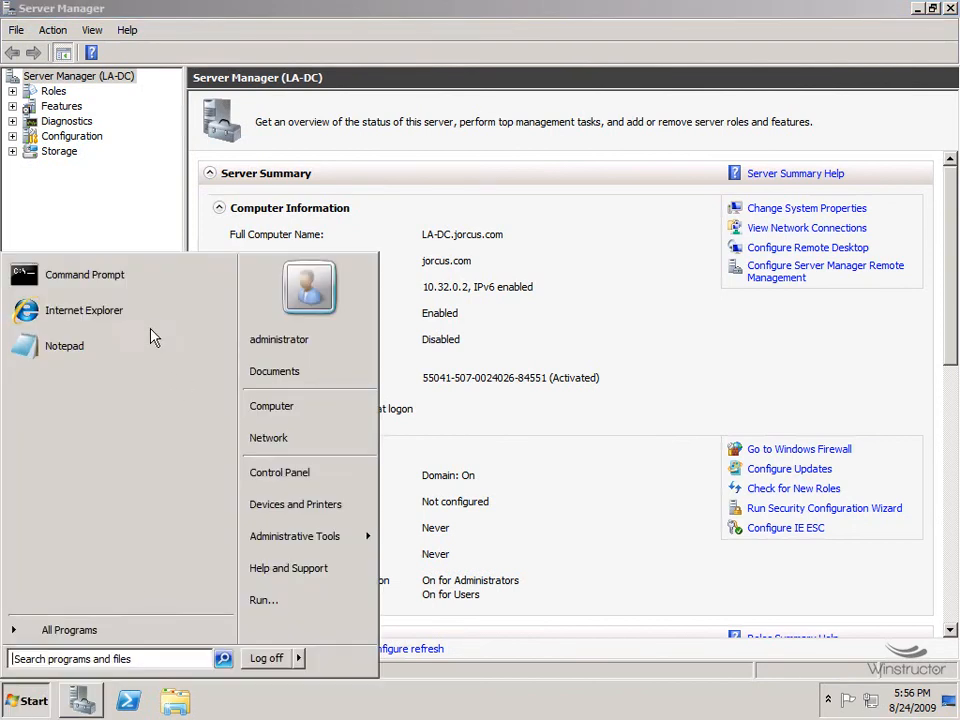
{"action": "left_click", "coordinate": [140, 311]}
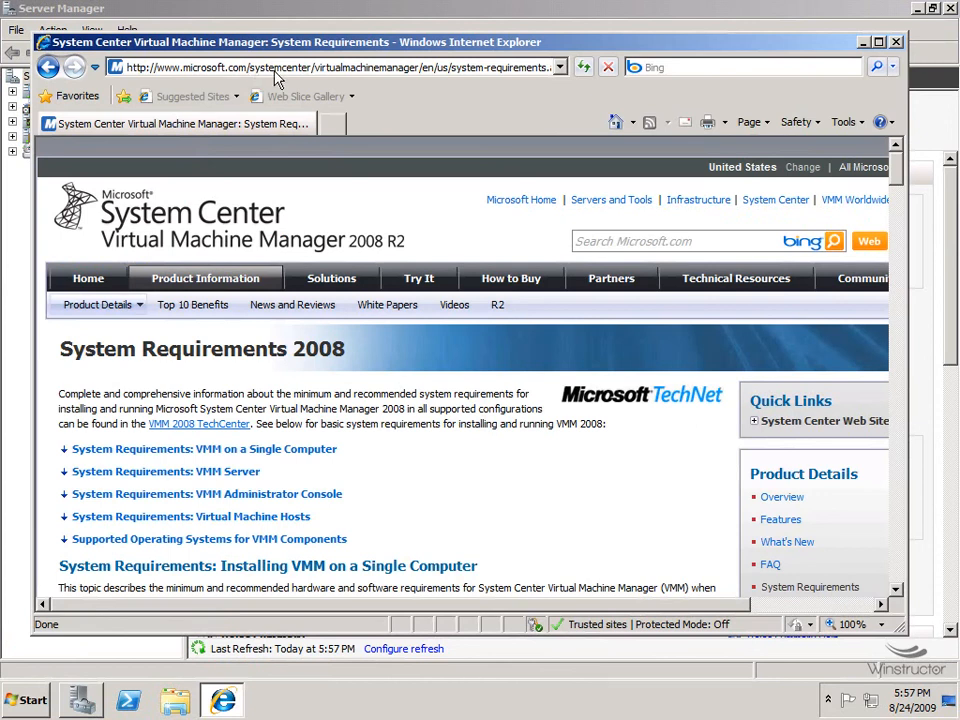
{"action": "left_click", "coordinate": [524, 70]}
{"action": "double_click", "coordinate": [530, 70]}
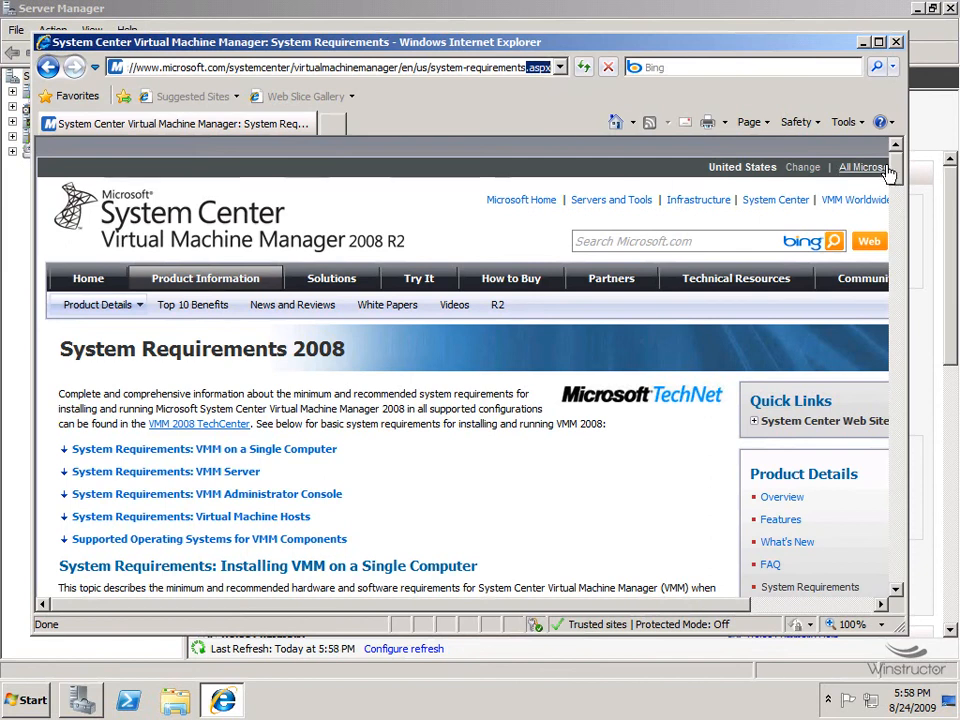
Maximize the browser and highlight 'on a Single Computer' in the page heading.
{"action": "left_click", "coordinate": [879, 43]}
{"action": "scroll", "coordinate": [952, 150], "scroll_direction": "down", "scroll_amount": 3}
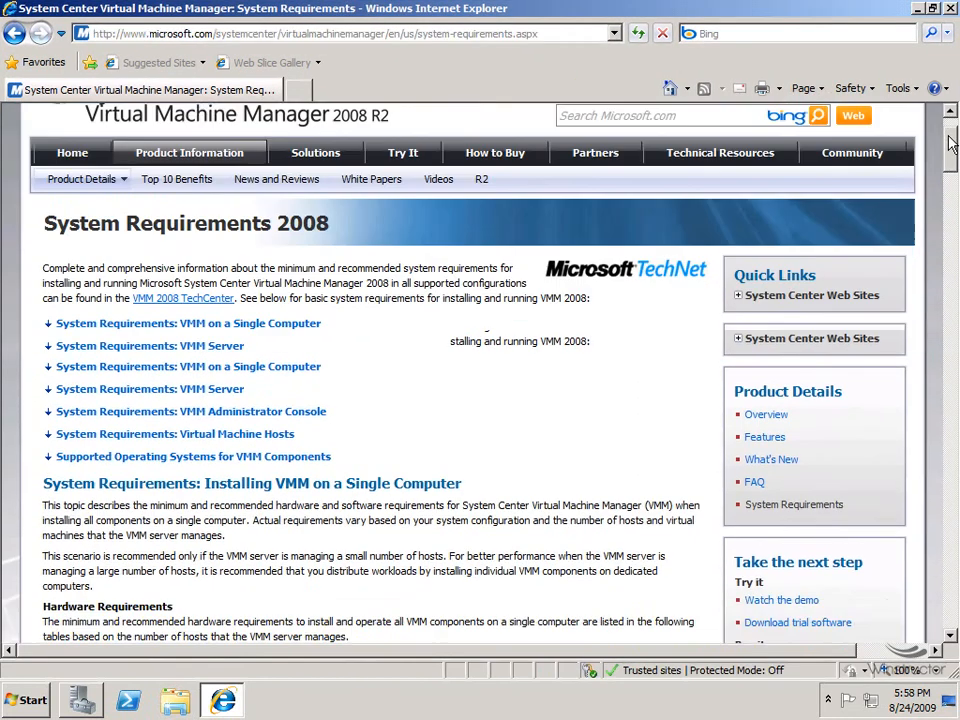
{"action": "scroll", "coordinate": [950, 158], "scroll_direction": "down", "scroll_amount": 5}
{"action": "scroll", "coordinate": [950, 160], "scroll_direction": "up", "scroll_amount": 2}
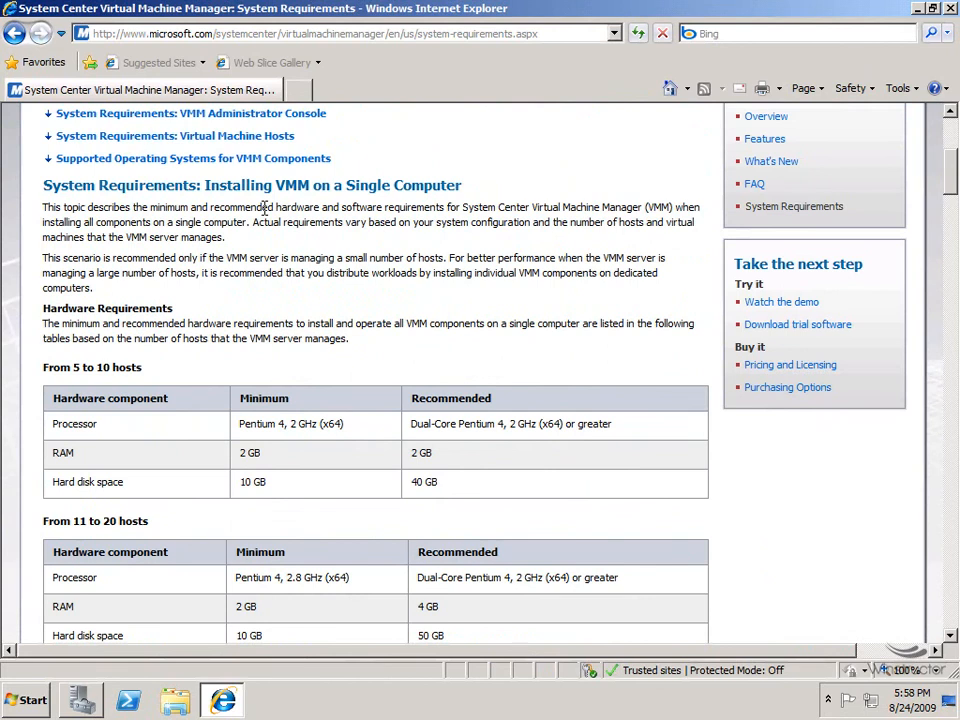
{"action": "left_click_drag", "start_coordinate": [314, 185], "coordinate": [463, 186]}
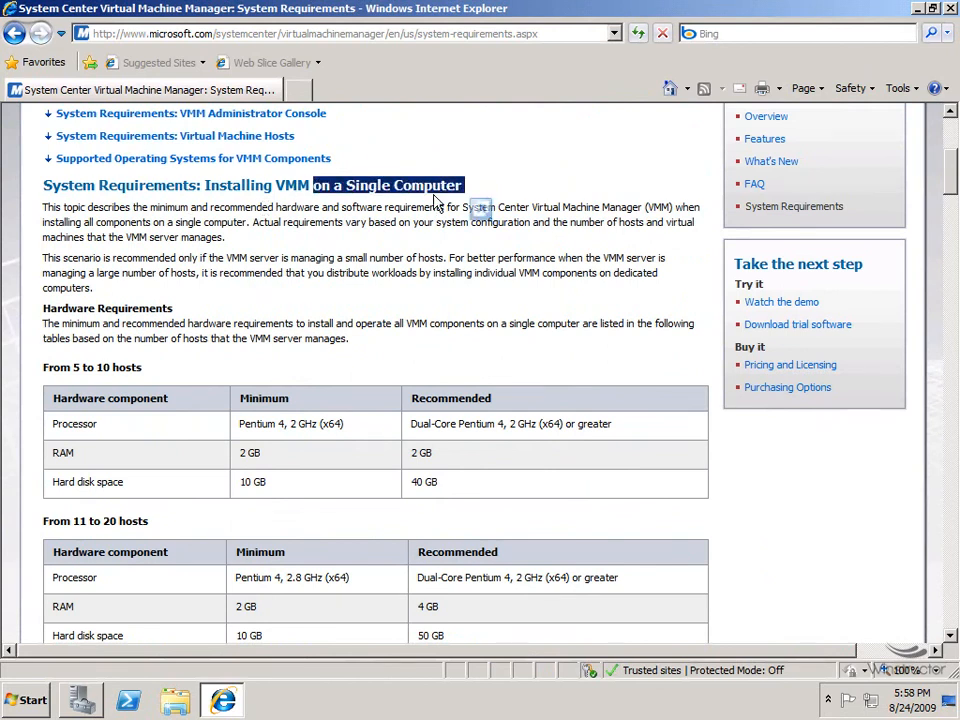
Scroll down through the requirements to the Virtual Machine Hosts section.
{"action": "scroll", "coordinate": [529, 293], "scroll_direction": "down", "scroll_amount": 1}
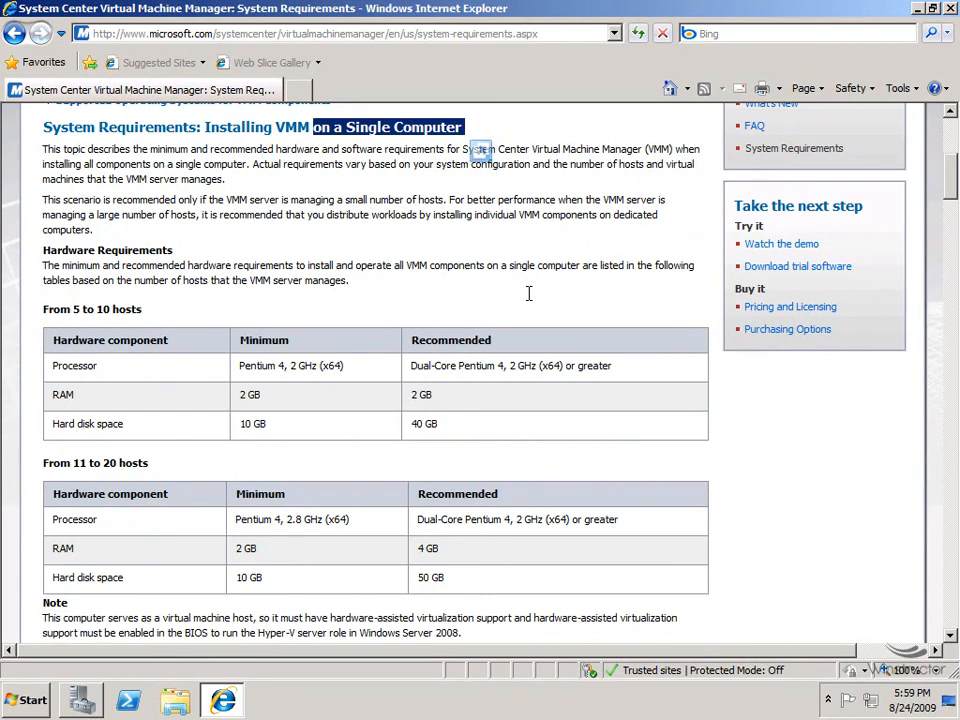
{"action": "scroll", "coordinate": [529, 293], "scroll_direction": "down", "scroll_amount": 1}
{"action": "scroll", "coordinate": [535, 310], "scroll_direction": "down", "scroll_amount": 7}
{"action": "scroll", "coordinate": [535, 310], "scroll_direction": "down", "scroll_amount": 10}
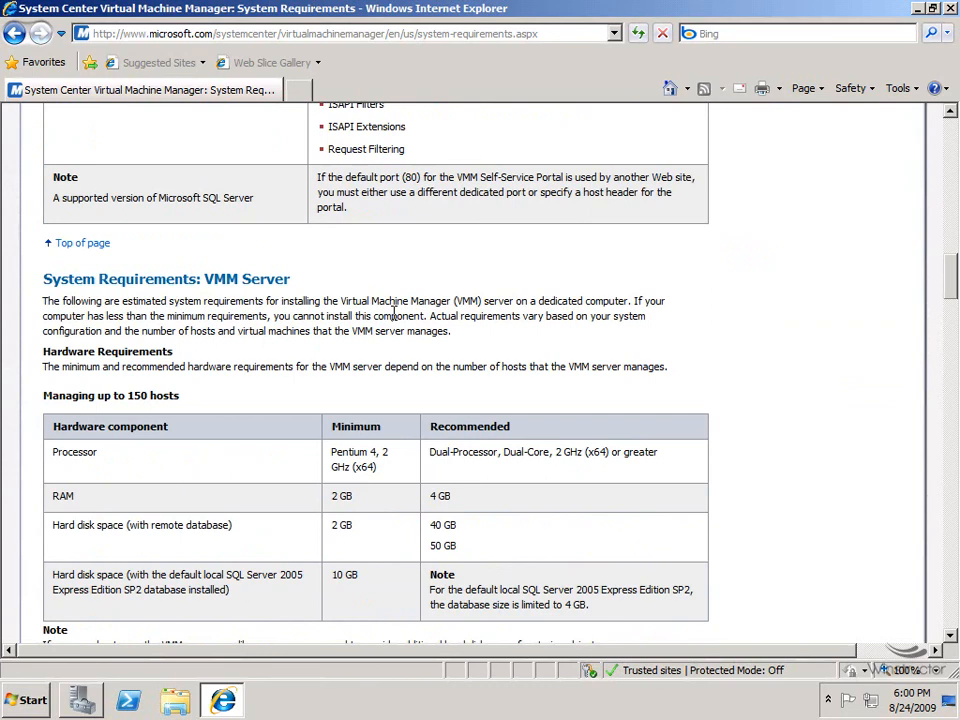
{"action": "scroll", "coordinate": [476, 381], "scroll_direction": "down", "scroll_amount": 6}
{"action": "scroll", "coordinate": [476, 386], "scroll_direction": "down", "scroll_amount": 7}
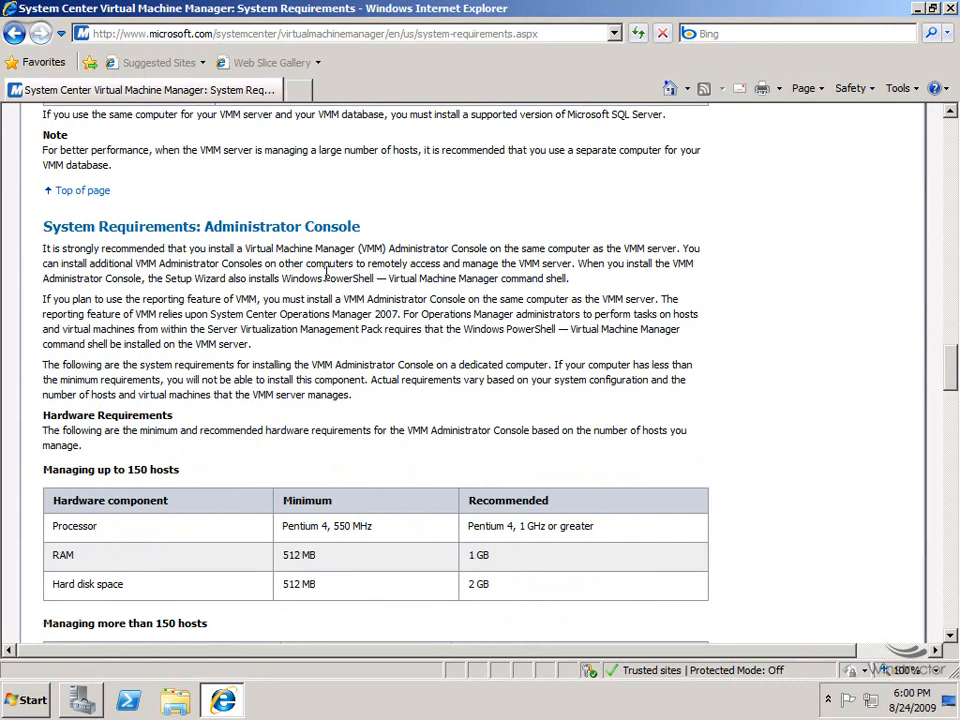
{"action": "scroll", "coordinate": [458, 281], "scroll_direction": "down", "scroll_amount": 7}
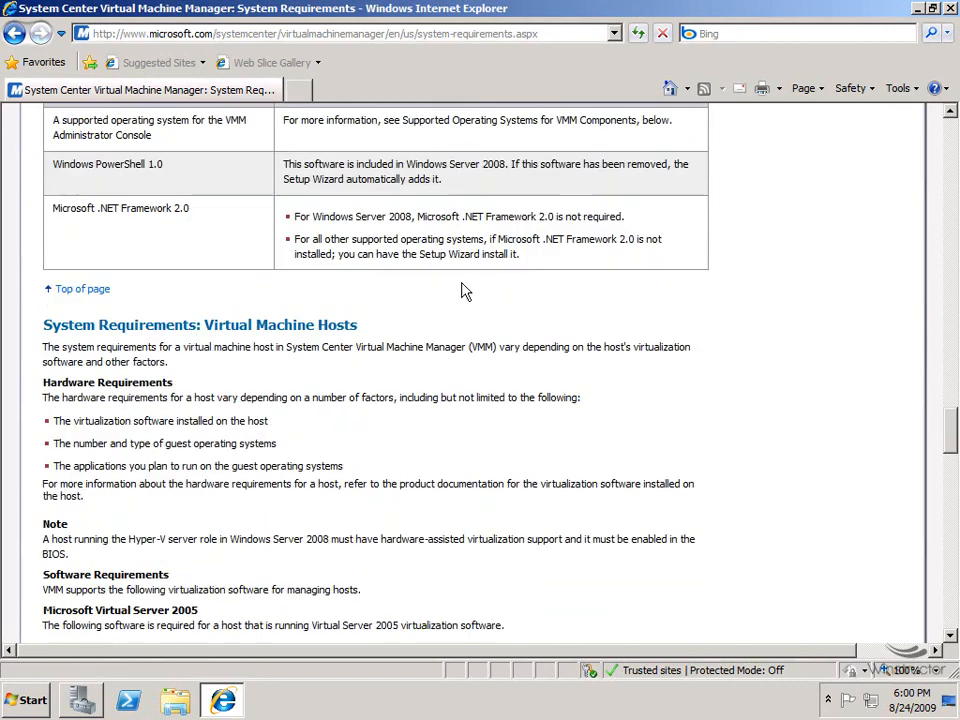
{"action": "scroll", "coordinate": [462, 285], "scroll_direction": "down", "scroll_amount": 2}
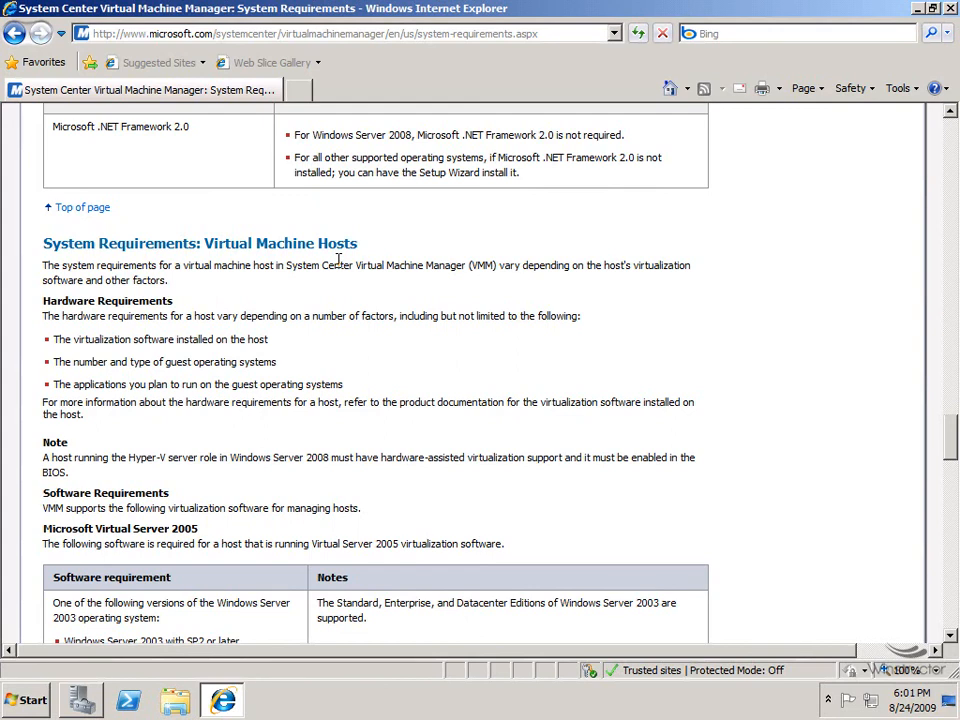
Drag the scrollbar back up so 'Installing VMM on a Single Computer' heads the page.
{"action": "left_click_drag", "start_coordinate": [949, 450], "coordinate": [949, 131]}
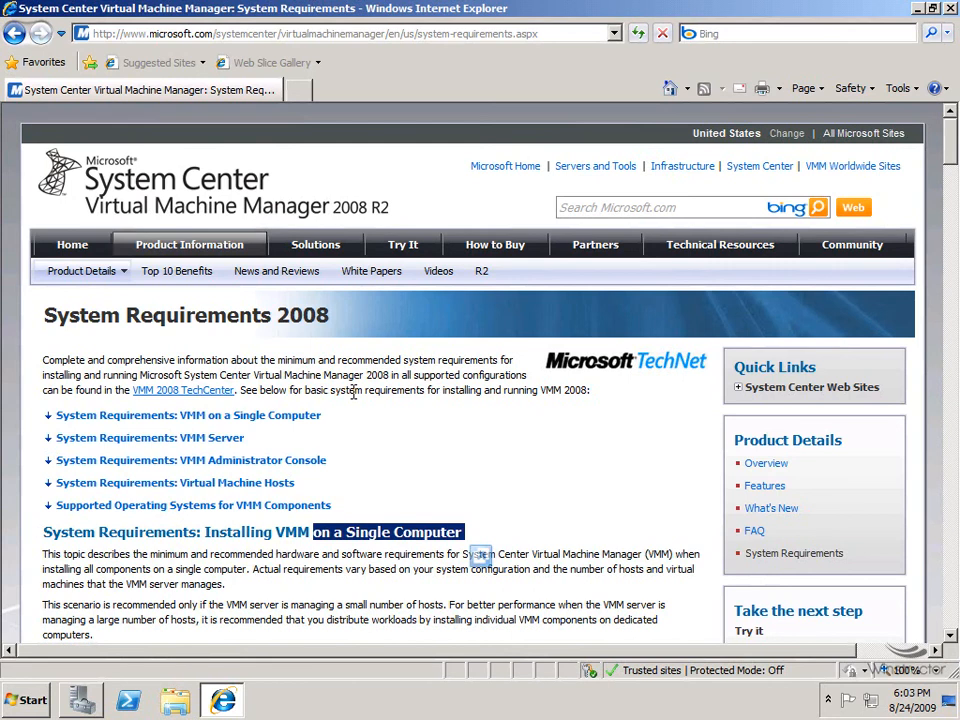
Highlight the 2 GHz and 2.8 GHz processor minimums, then move down to Software Requirements.
{"action": "scroll", "coordinate": [353, 395], "scroll_direction": "down", "scroll_amount": 5}
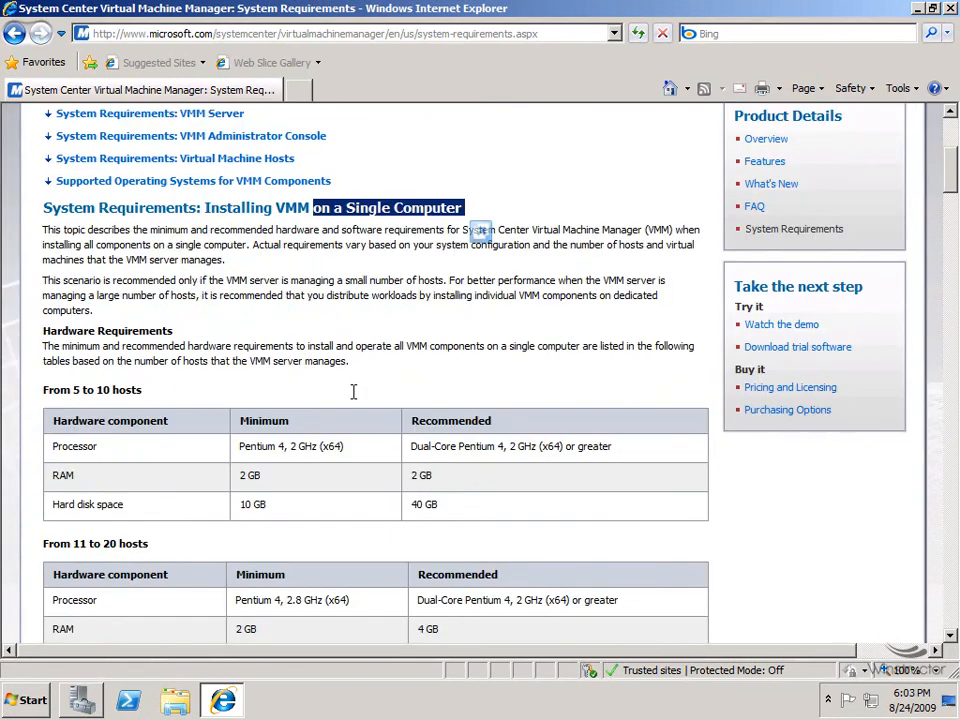
{"action": "scroll", "coordinate": [353, 395], "scroll_direction": "down", "scroll_amount": 1}
{"action": "scroll", "coordinate": [353, 395], "scroll_direction": "down", "scroll_amount": 2}
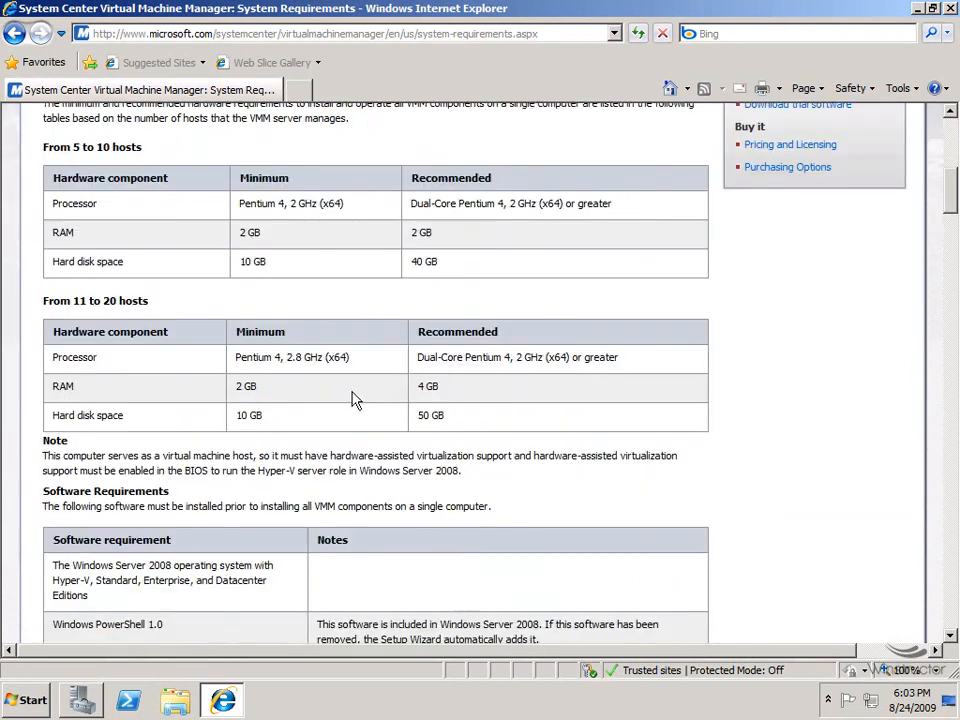
{"action": "scroll", "coordinate": [353, 398], "scroll_direction": "up", "scroll_amount": 1}
{"action": "left_click_drag", "start_coordinate": [292, 204], "coordinate": [317, 207]}
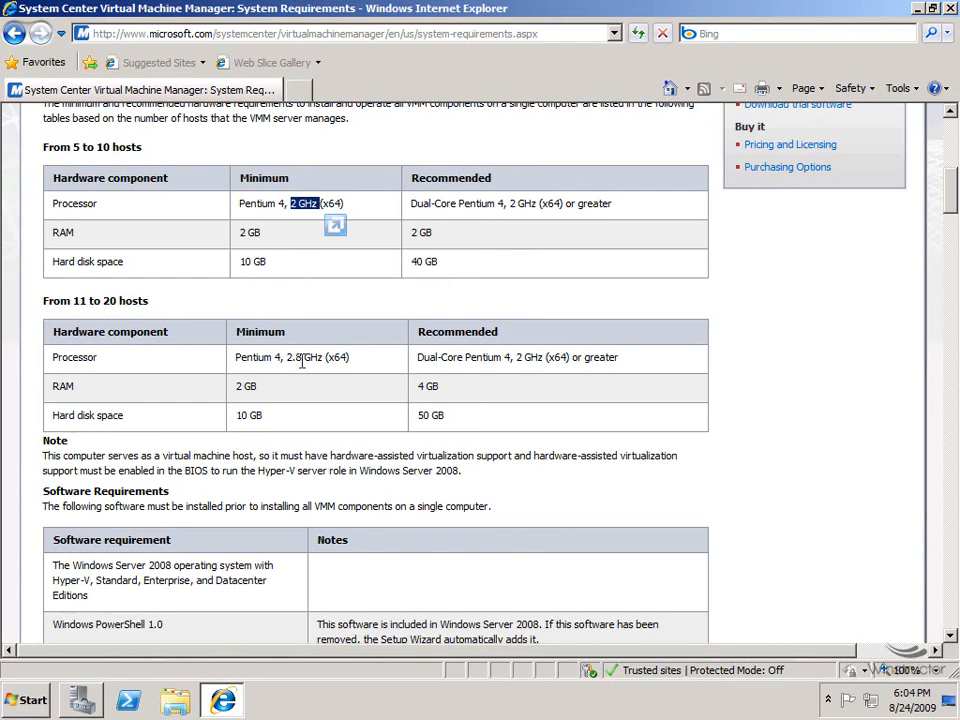
{"action": "left_click_drag", "start_coordinate": [287, 357], "coordinate": [324, 358]}
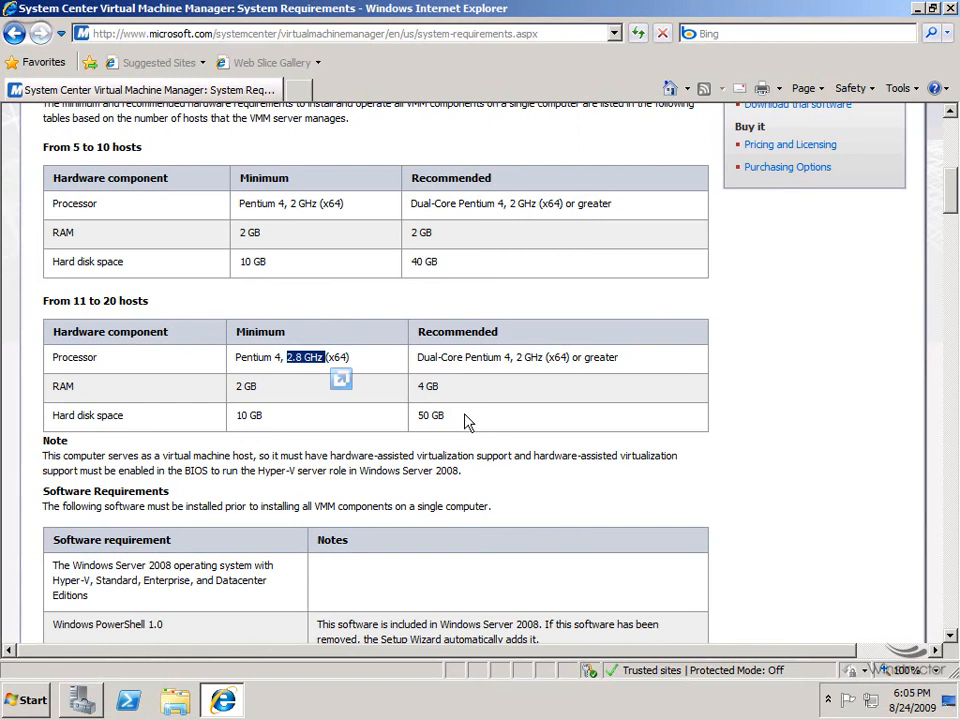
{"action": "left_click_drag", "start_coordinate": [950, 202], "coordinate": [951, 238]}
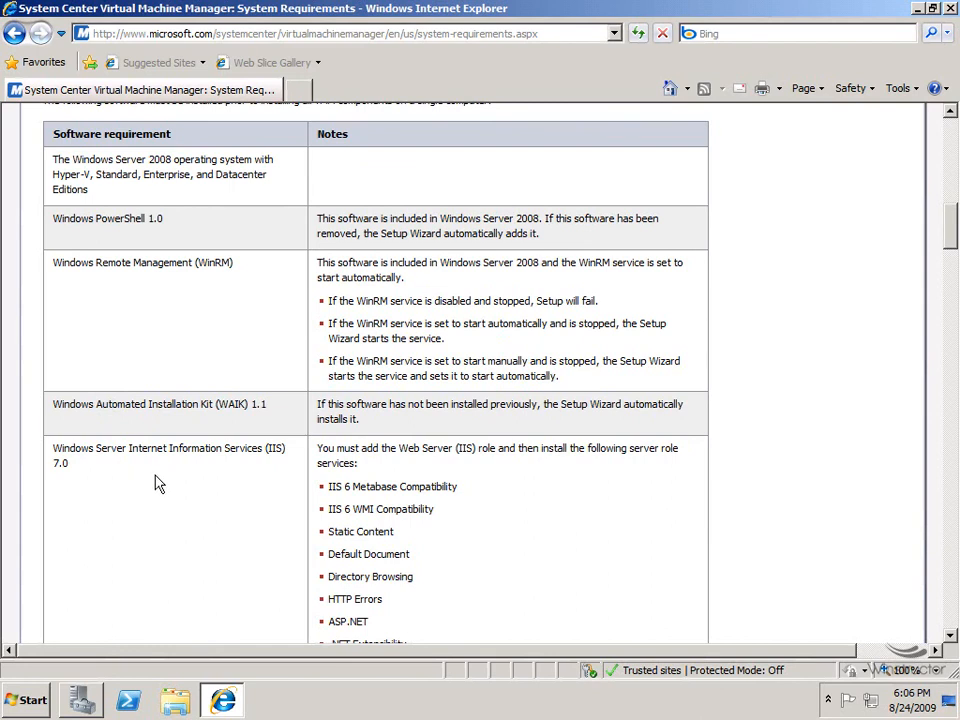
Highlight the IIS 6 Metabase and WMI Compatibility role services, then scroll on toward VMM Server.
{"action": "scroll", "coordinate": [206, 480], "scroll_direction": "down", "scroll_amount": 2}
{"action": "left_click_drag", "start_coordinate": [331, 406], "coordinate": [430, 429]}
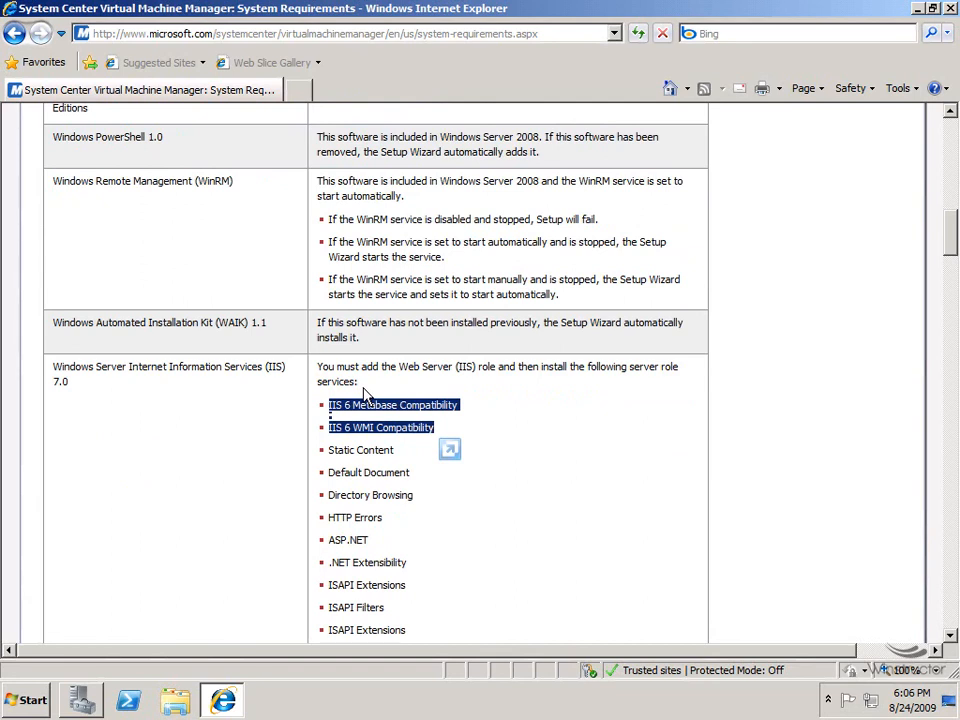
{"action": "scroll", "coordinate": [365, 395], "scroll_direction": "down", "scroll_amount": 5}
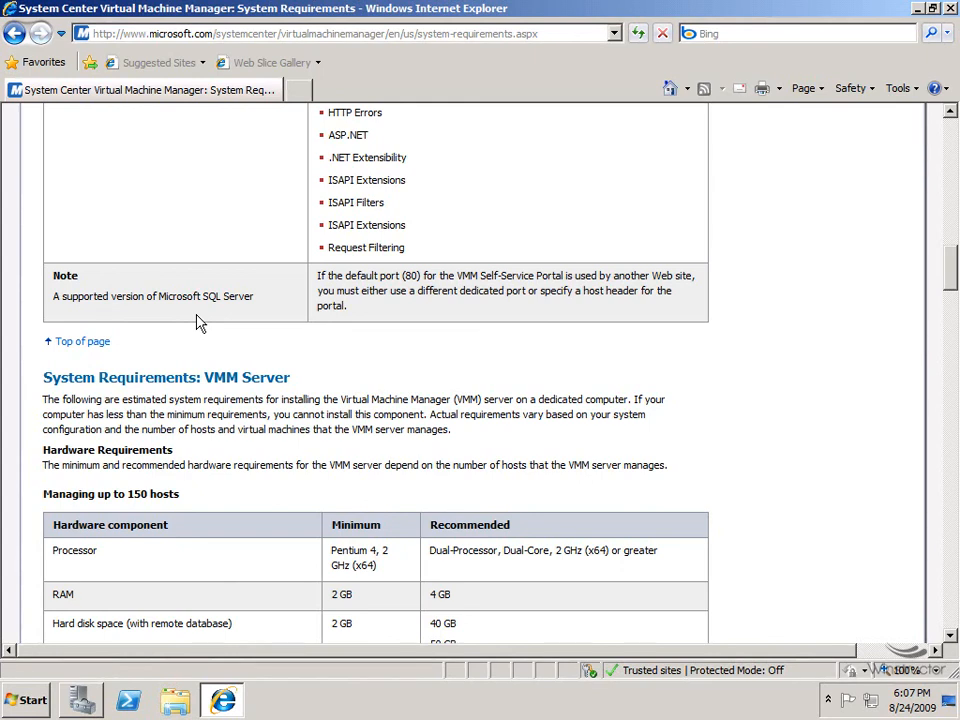
Bring the VMM Server section into view and highlight '150 hosts' in its hardware table heading.
{"action": "scroll", "coordinate": [285, 343], "scroll_direction": "down", "scroll_amount": 5}
{"action": "left_click_drag", "start_coordinate": [204, 134], "coordinate": [288, 141]}
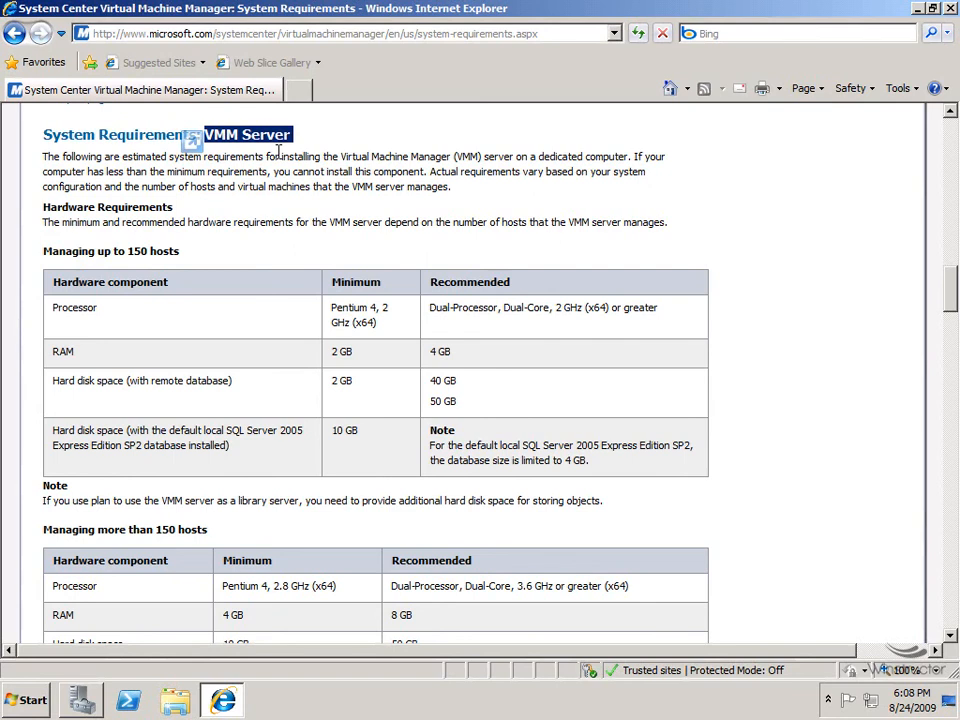
{"action": "left_click_drag", "start_coordinate": [127, 251], "coordinate": [193, 249]}
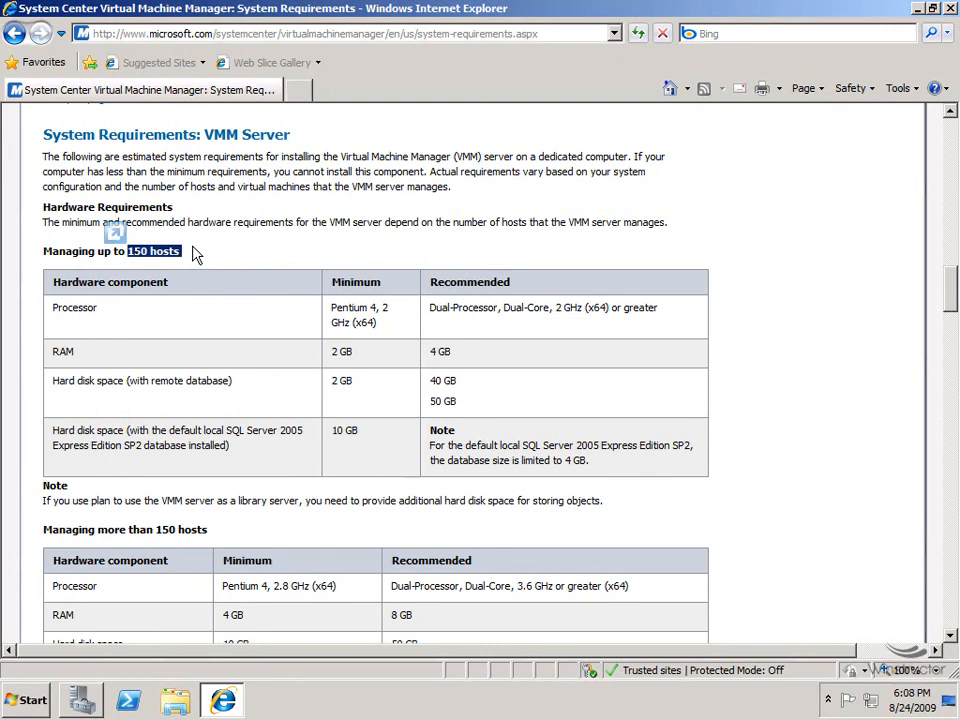
Scroll to the Administrator Console section and highlight its 512 MB RAM and 550 MHz processor minimums.
{"action": "scroll", "coordinate": [399, 437], "scroll_direction": "down", "scroll_amount": 10}
{"action": "scroll", "coordinate": [397, 437], "scroll_direction": "down", "scroll_amount": 6}
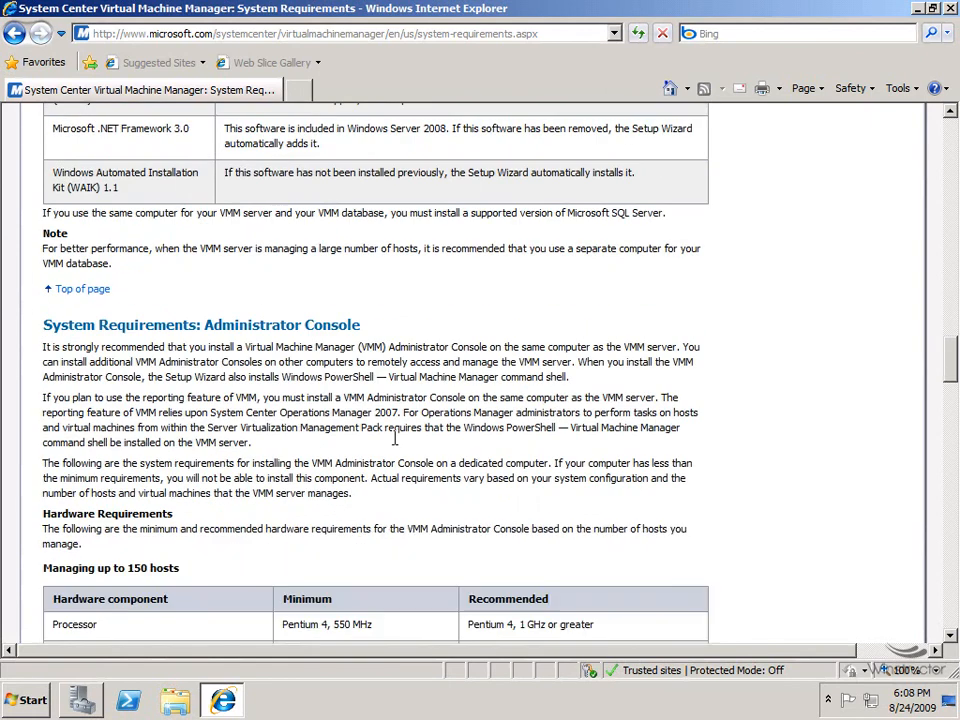
{"action": "left_click_drag", "start_coordinate": [208, 167], "coordinate": [396, 158]}
{"action": "scroll", "coordinate": [395, 205], "scroll_direction": "down", "scroll_amount": 2}
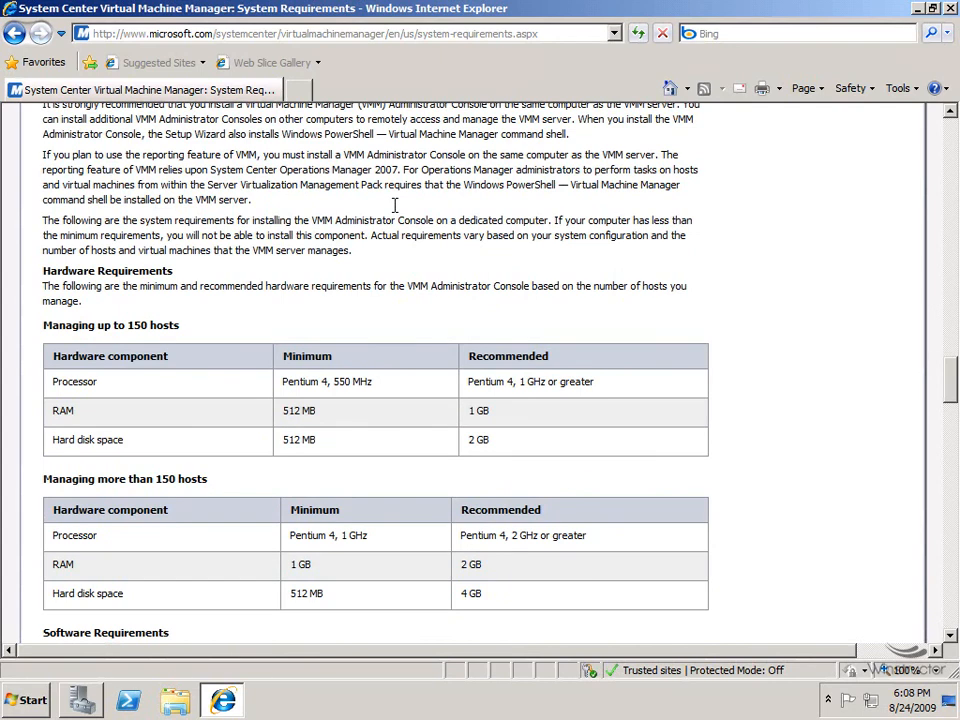
{"action": "left_click_drag", "start_coordinate": [283, 411], "coordinate": [318, 420]}
{"action": "left_click_drag", "start_coordinate": [334, 381], "coordinate": [373, 391]}
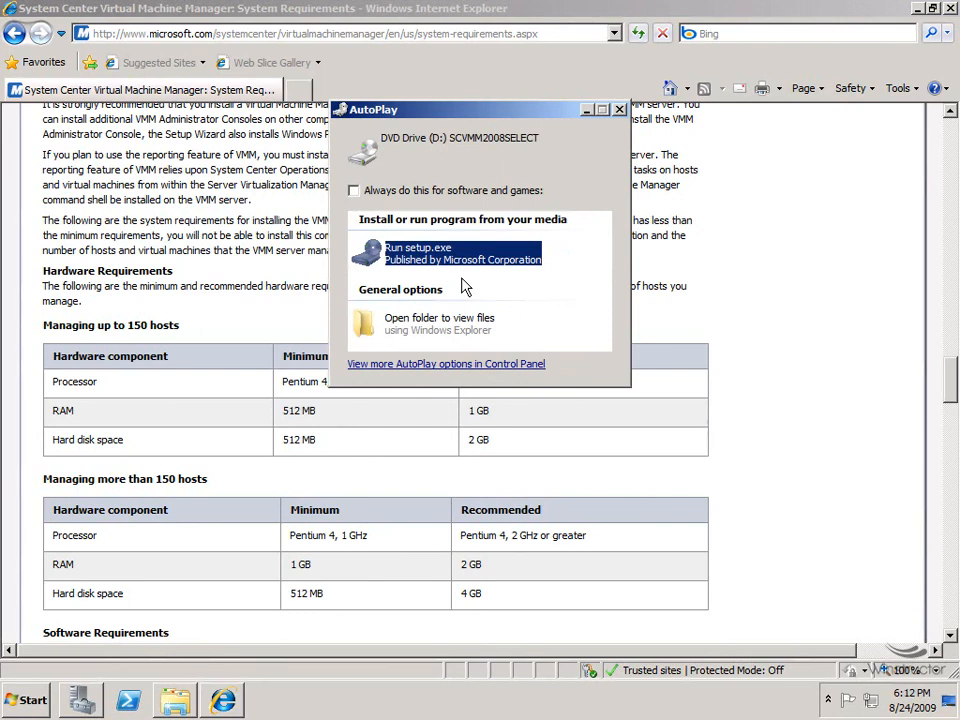
Run setup.exe from the SCVMM DVD and choose VMM Server to begin its installation.
{"action": "key", "text": "Return"}
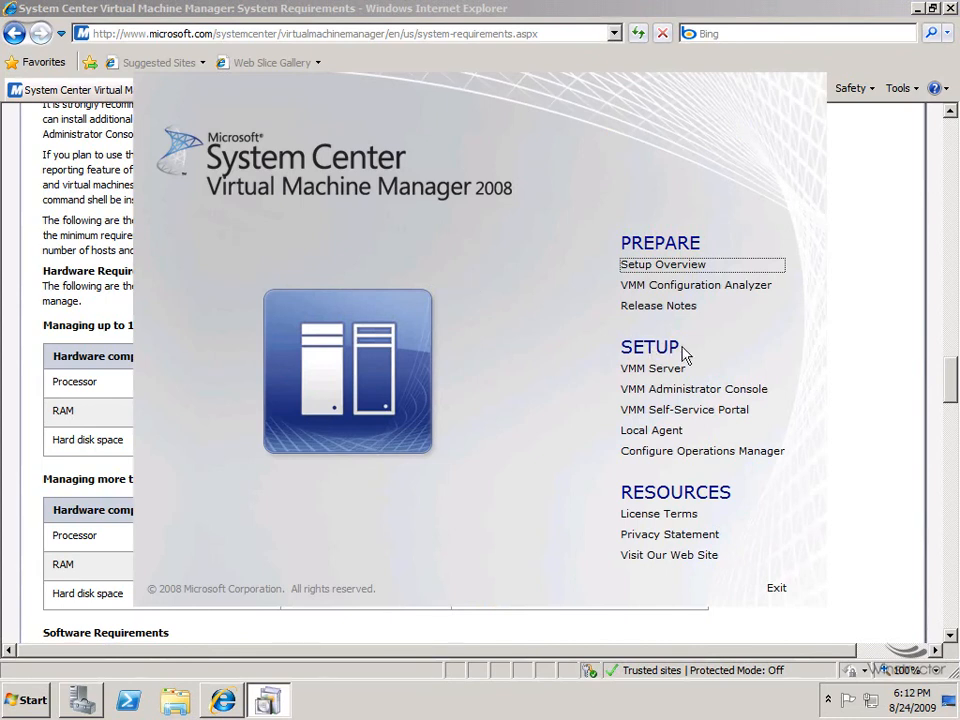
{"action": "mouse_move", "coordinate": [650, 379]}
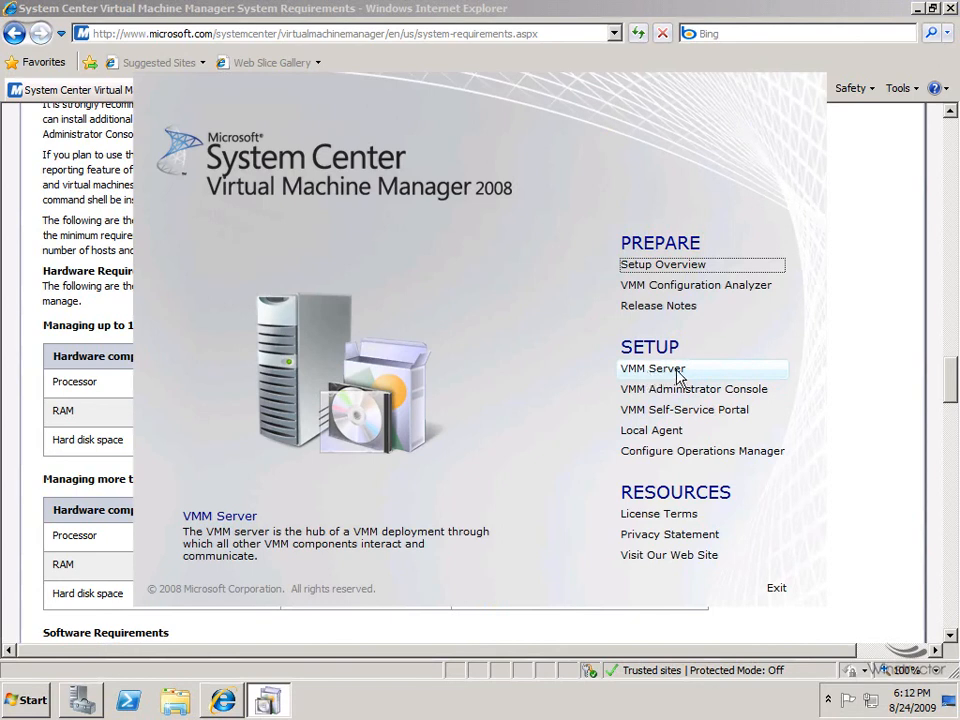
{"action": "left_click", "coordinate": [677, 376]}
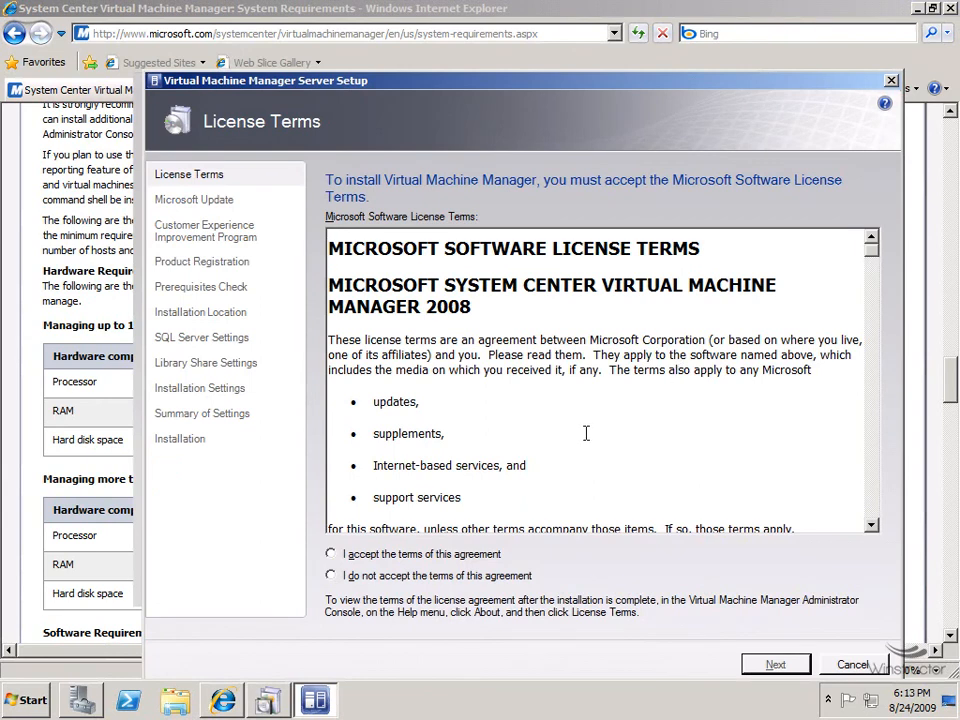
Accept the VMM Server license terms and continue to the Microsoft Update page.
{"action": "left_click", "coordinate": [377, 560]}
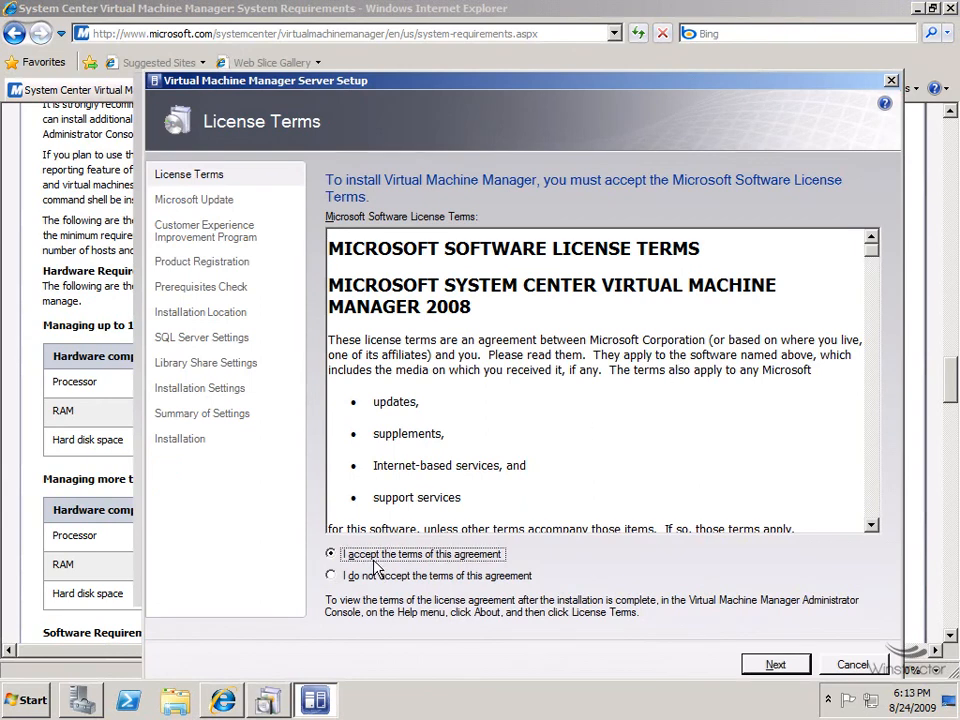
{"action": "left_click", "coordinate": [775, 665]}
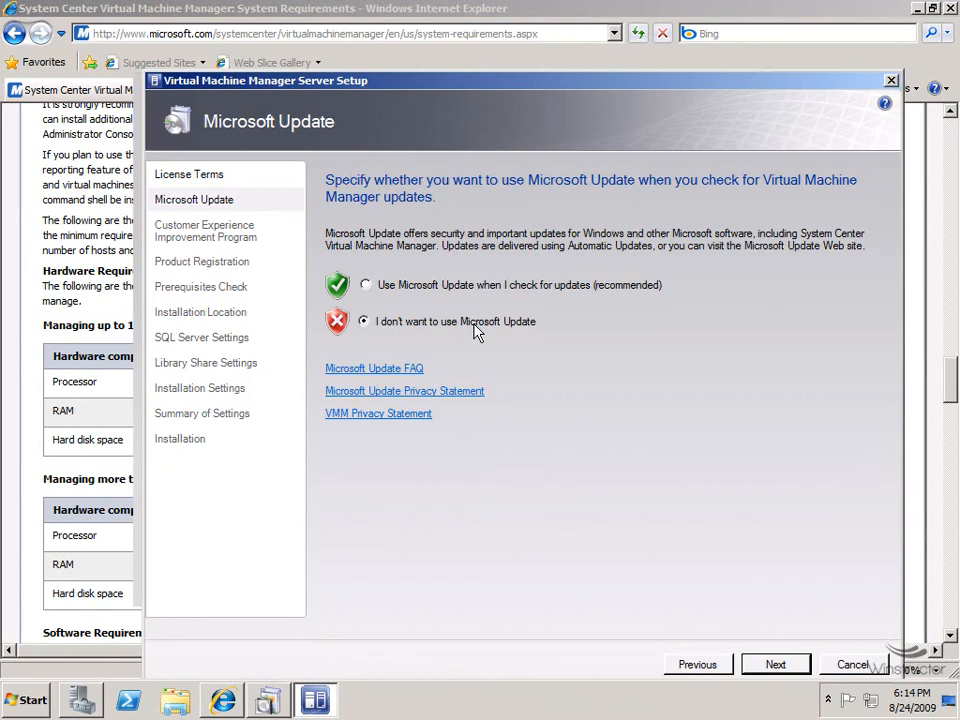
Decline the Customer Experience Improvement Program and register user name 'Trainer'.
{"action": "left_click", "coordinate": [764, 667]}
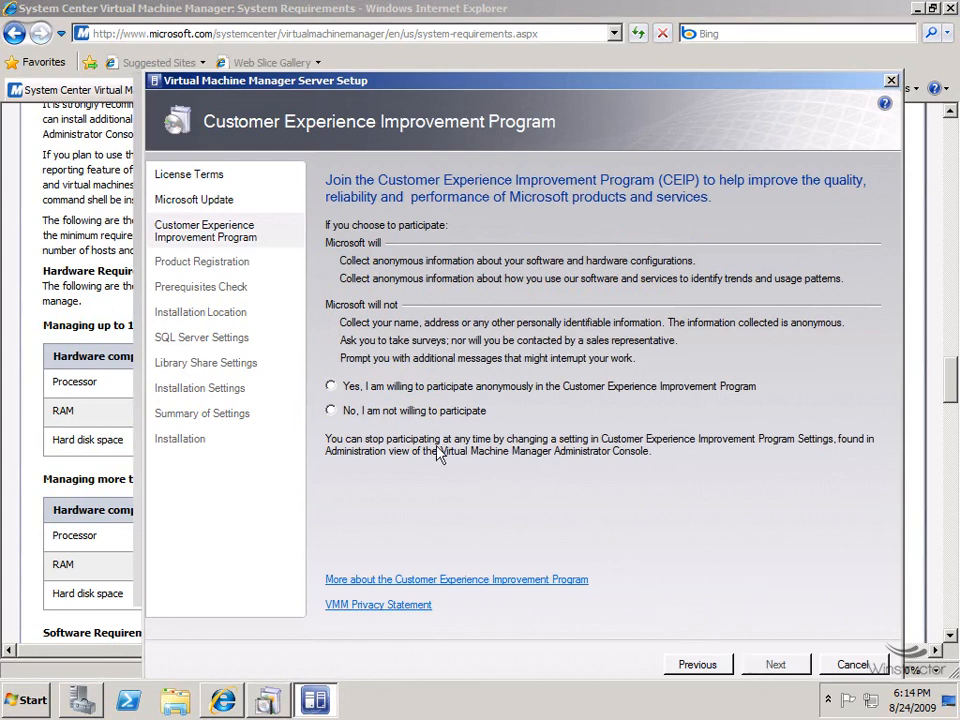
{"action": "left_click", "coordinate": [397, 413]}
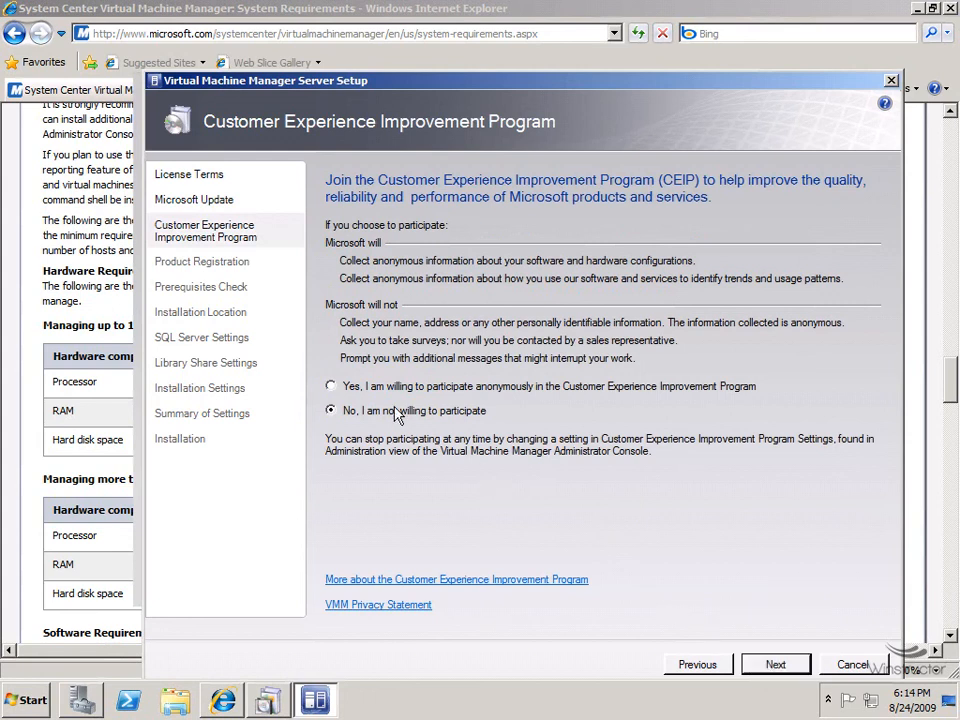
{"action": "left_click", "coordinate": [795, 668]}
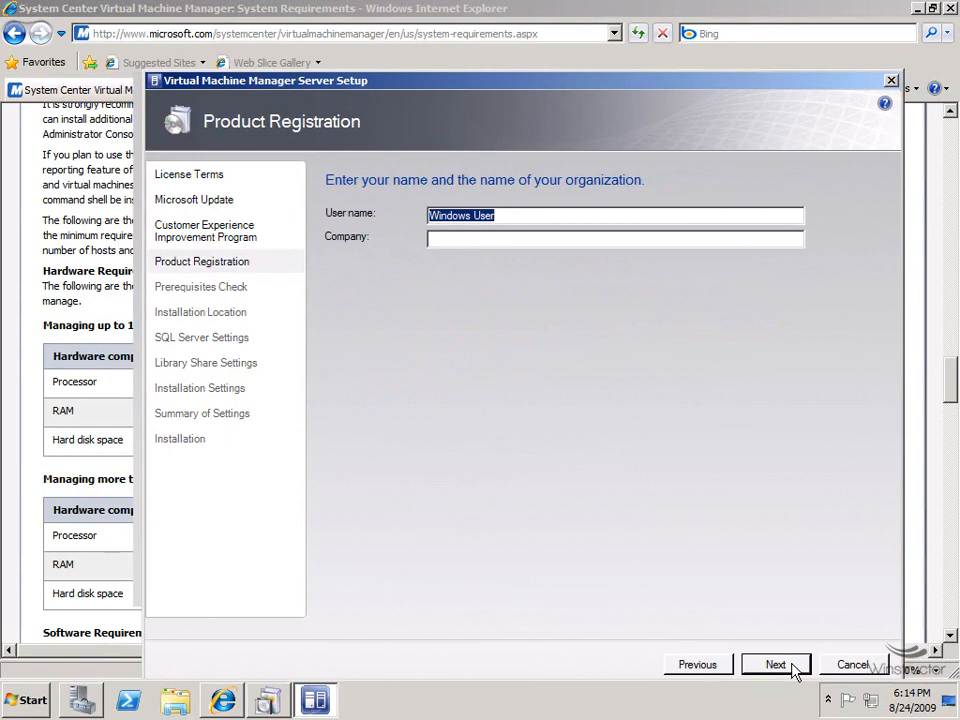
{"action": "type", "text": "Trainer"}
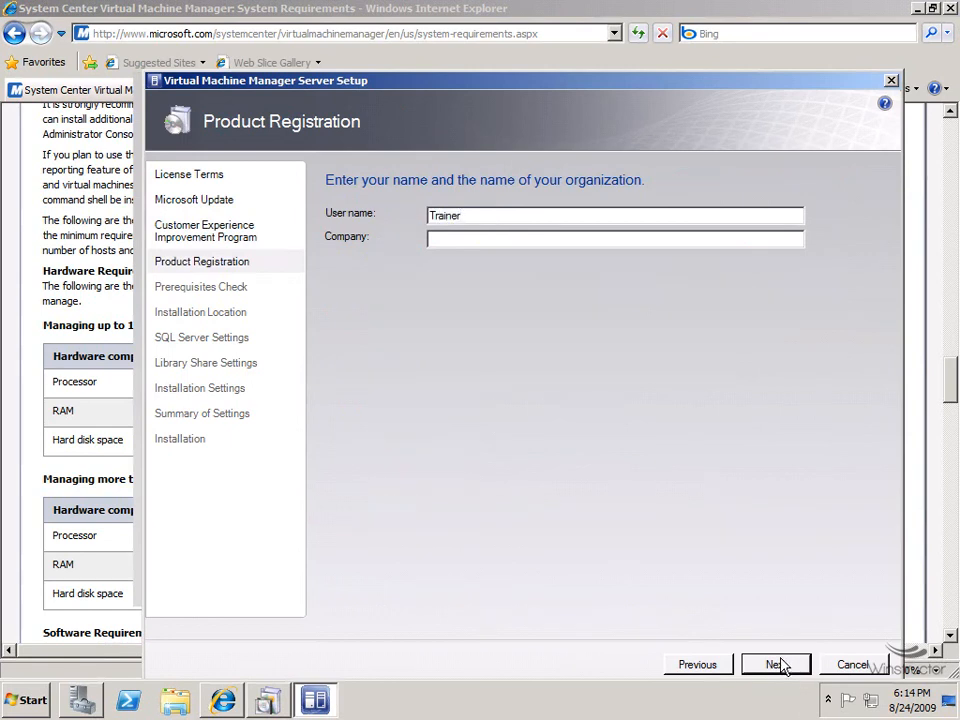
{"action": "left_click", "coordinate": [776, 664]}
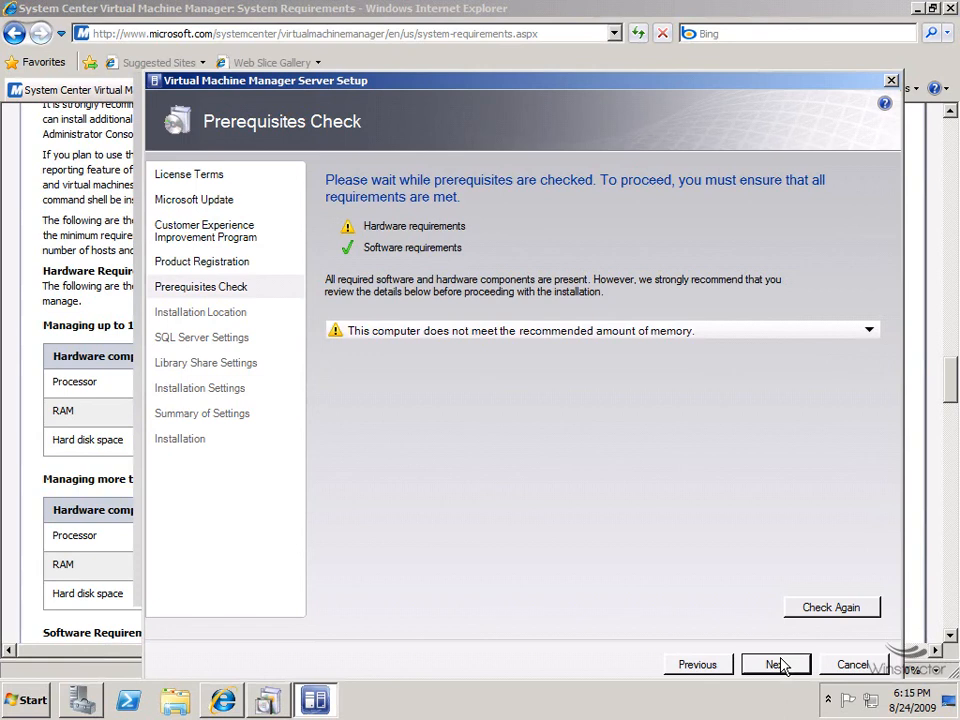
Pass the prerequisites check and keep the default program files install location.
{"action": "left_click", "coordinate": [779, 665]}
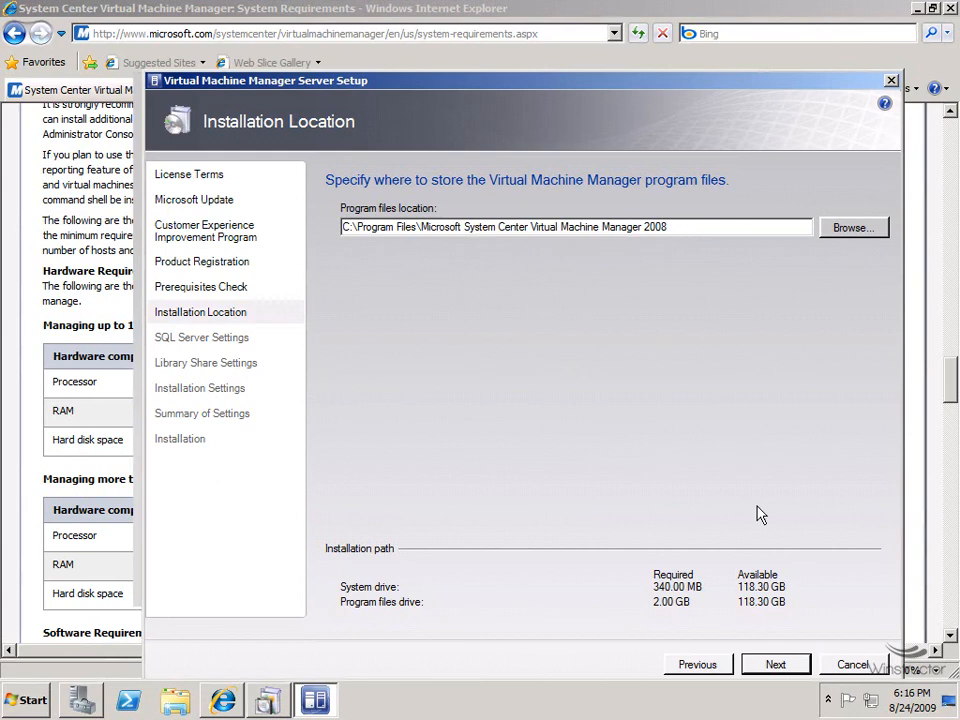
{"action": "left_click", "coordinate": [778, 666]}
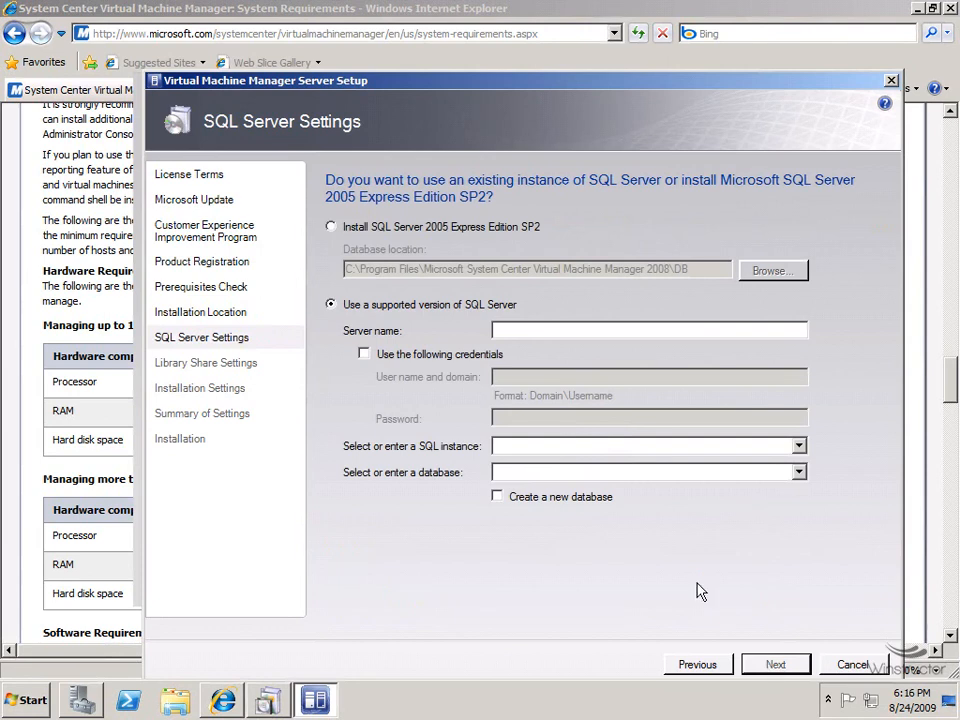
Choose to install SQL Server 2005 Express Edition SP2 as the VMM database server.
{"action": "left_click", "coordinate": [415, 233]}
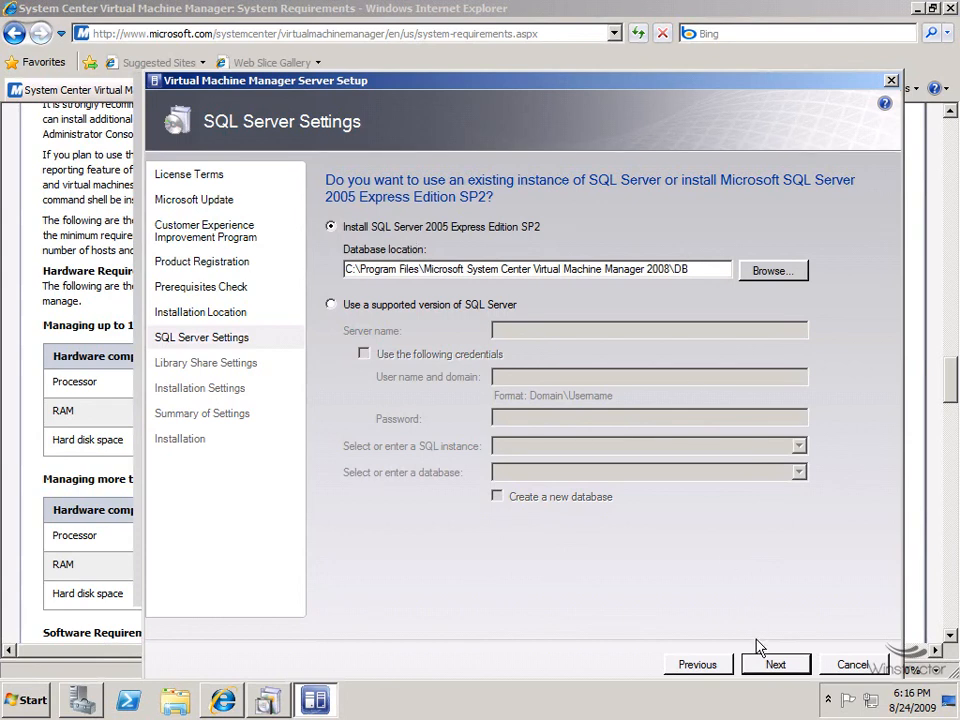
{"action": "left_click", "coordinate": [770, 665]}
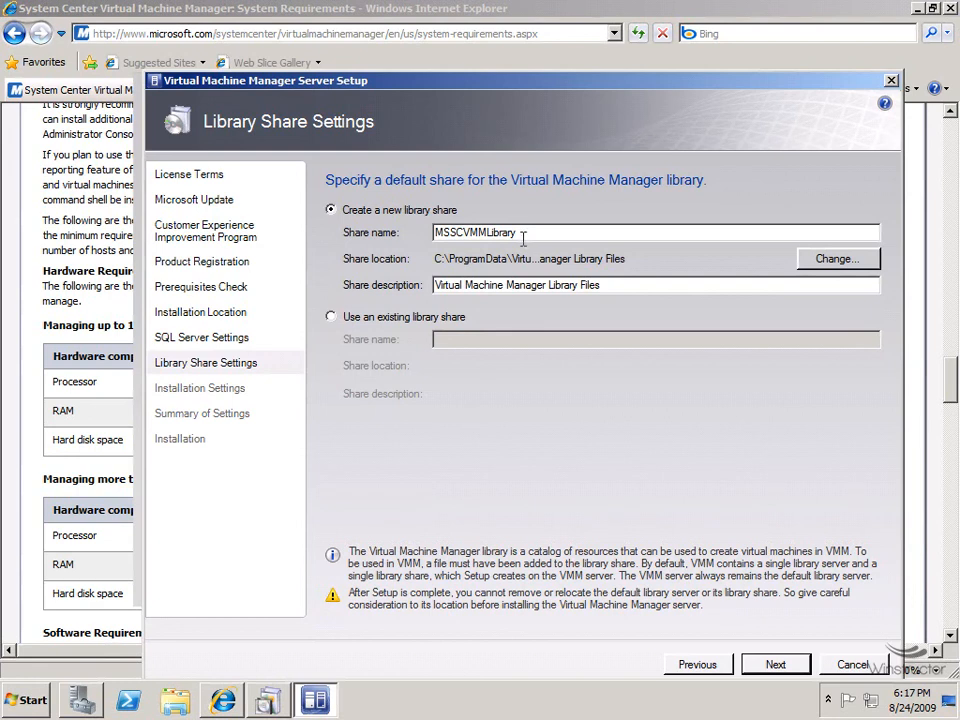
Keep the new library share named MSSCVMMLibrary and confirm the library share settings.
{"action": "double_click", "coordinate": [533, 231]}
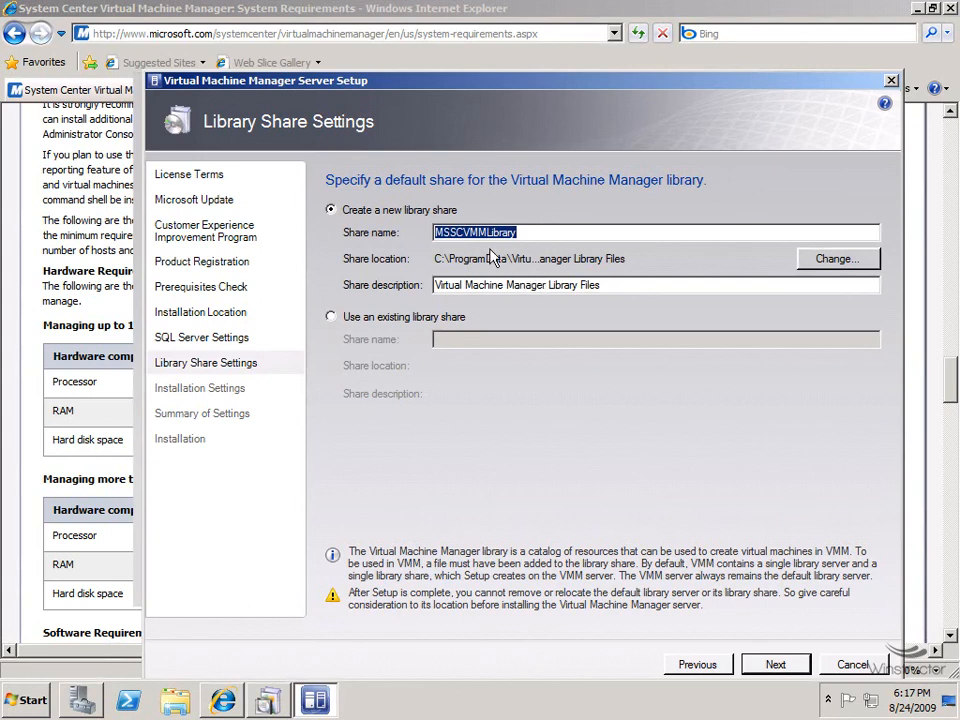
{"action": "left_click", "coordinate": [790, 667]}
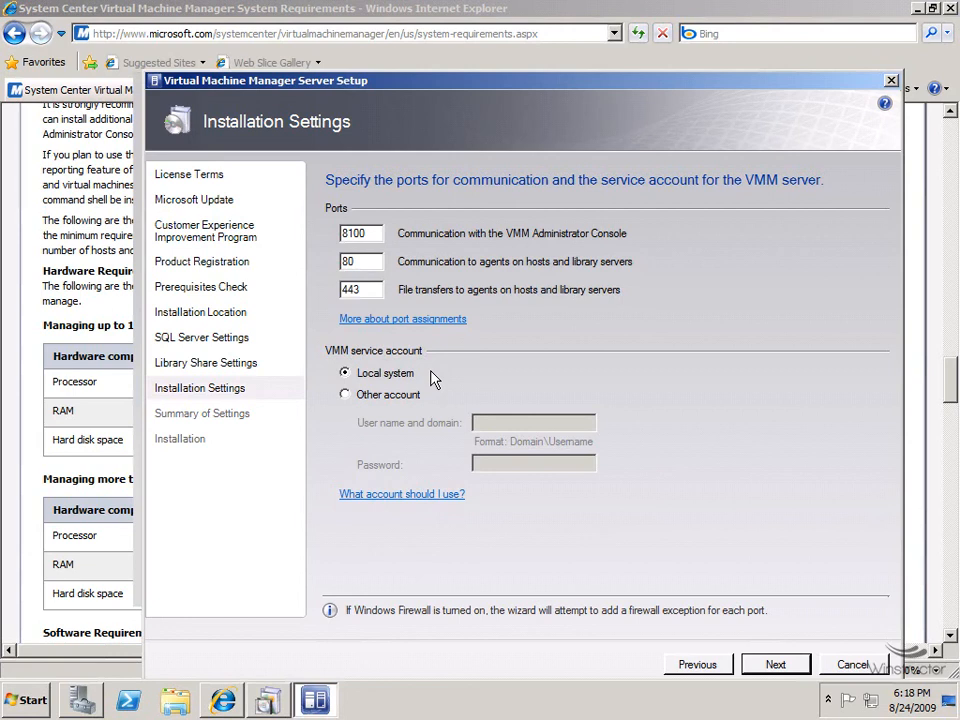
Accept ports 8100, 80 and 443 with the Local system account and install the VMM server.
{"action": "left_click", "coordinate": [794, 671]}
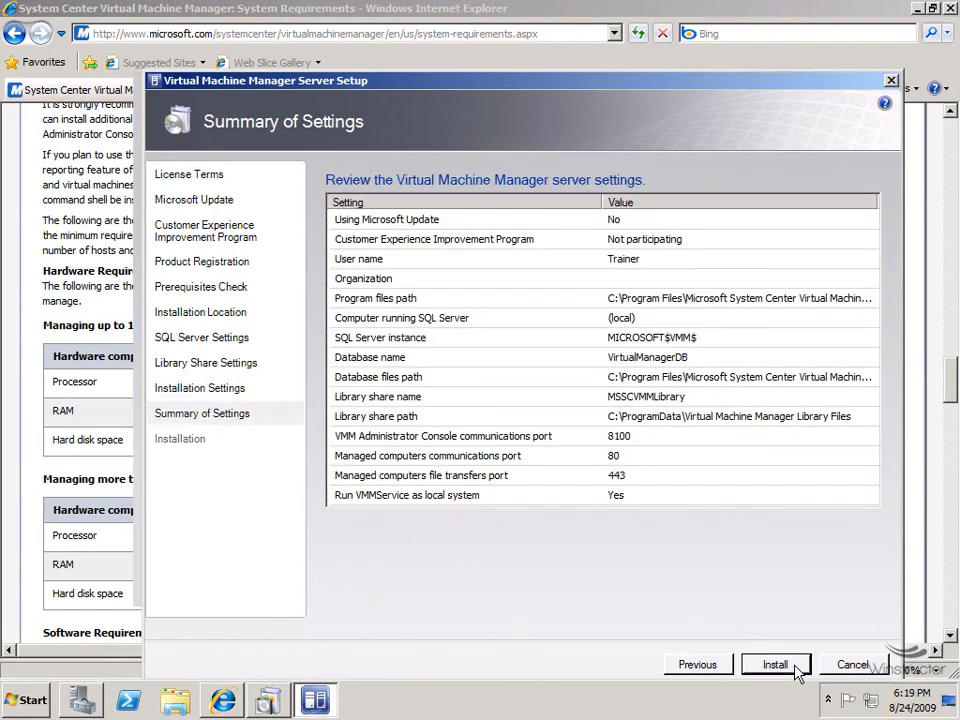
{"action": "left_click", "coordinate": [798, 673]}
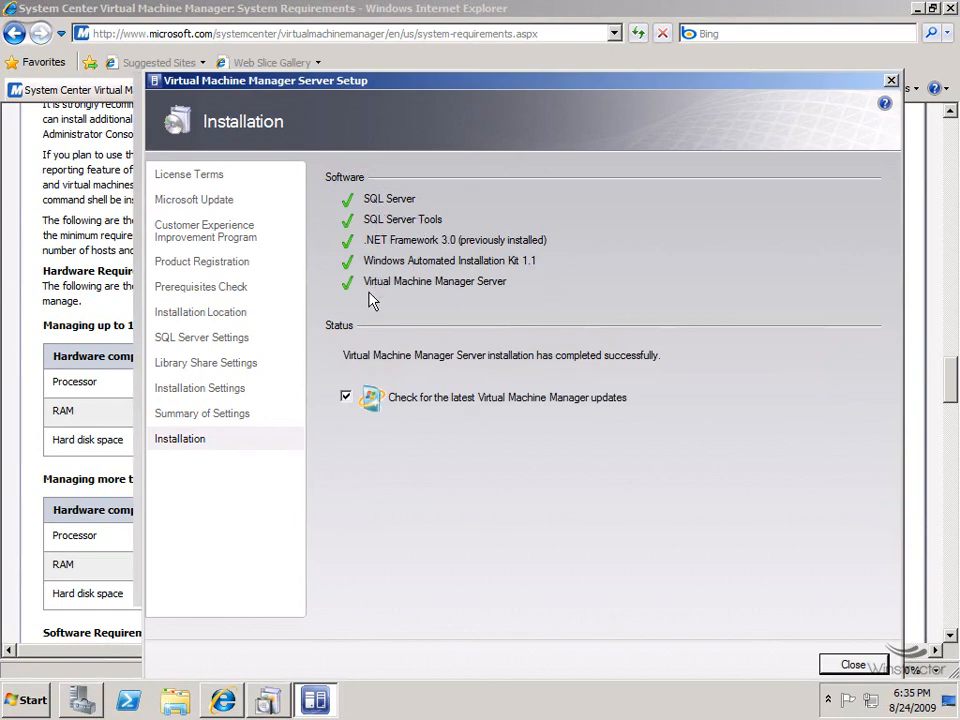
Turn off the VMM update check, close the completed server setup, and bring up the Start menu.
{"action": "left_click", "coordinate": [347, 398]}
{"action": "left_click", "coordinate": [843, 665]}
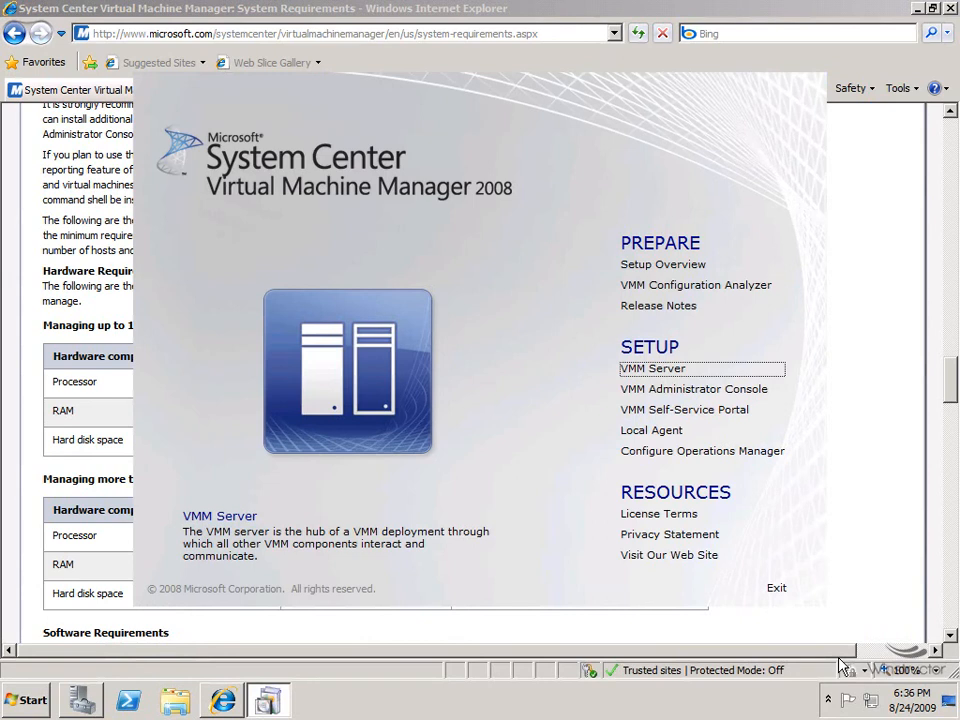
{"action": "left_click", "coordinate": [40, 701]}
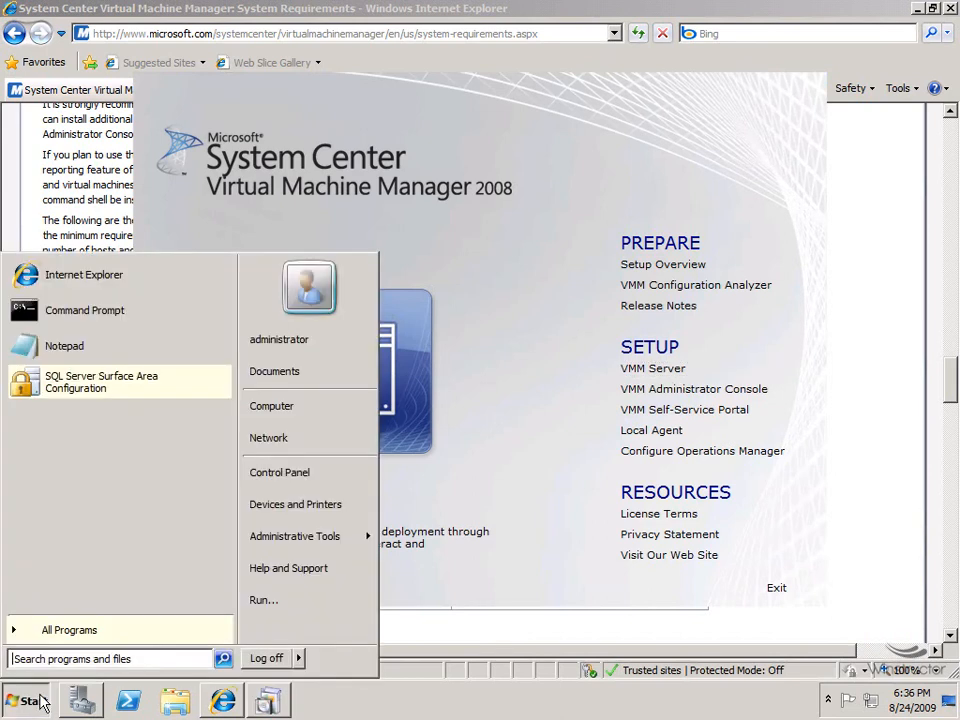
Browse All Programs for the Microsoft System Center and SQL Server 2005 folders, then dismiss the menu.
{"action": "left_click", "coordinate": [88, 630]}
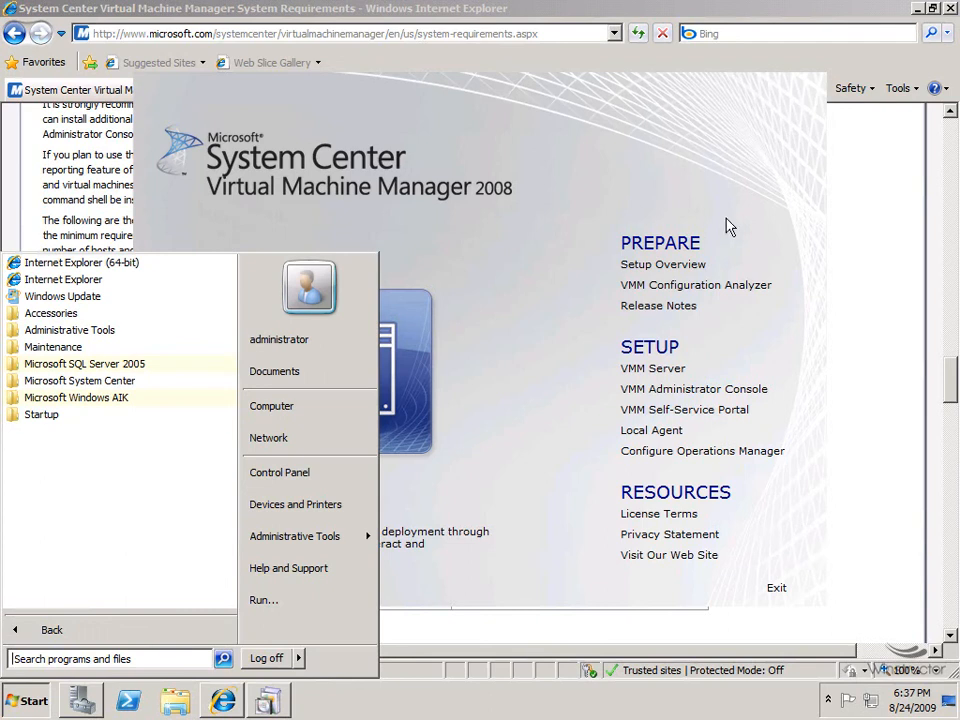
{"action": "left_click", "coordinate": [757, 220]}
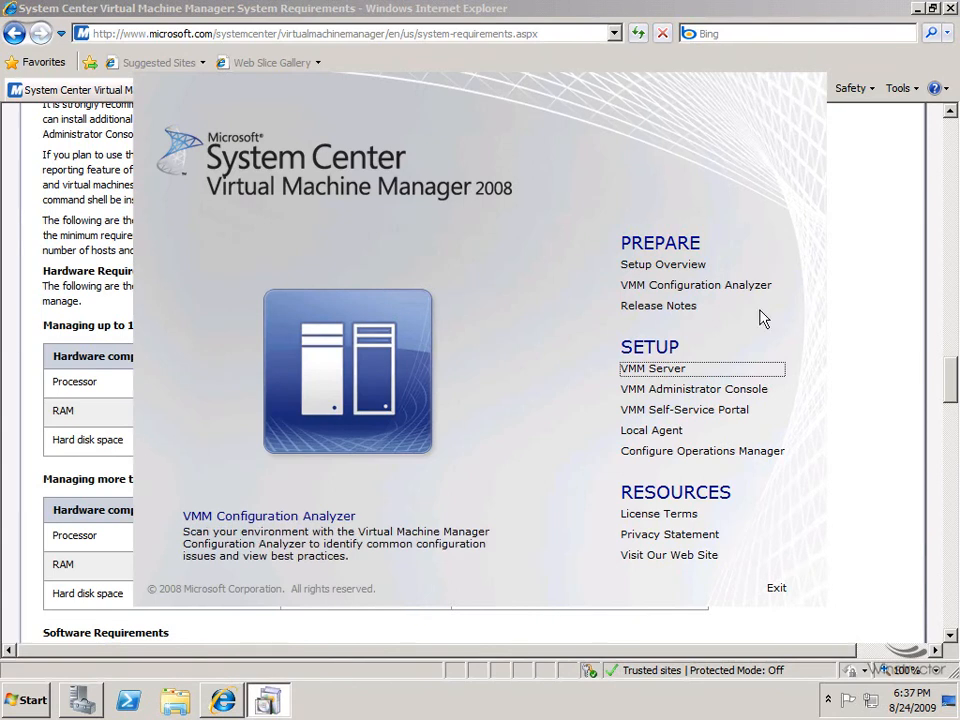
Start the VMM Administrator Console installation and accept its license terms.
{"action": "left_click", "coordinate": [697, 398]}
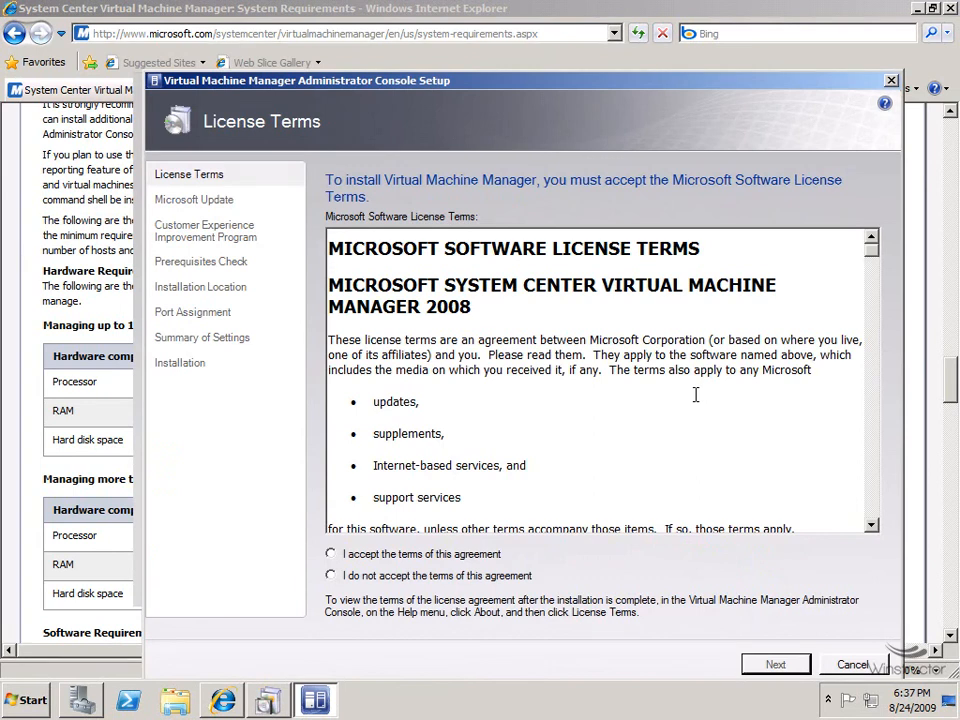
{"action": "left_click", "coordinate": [435, 558]}
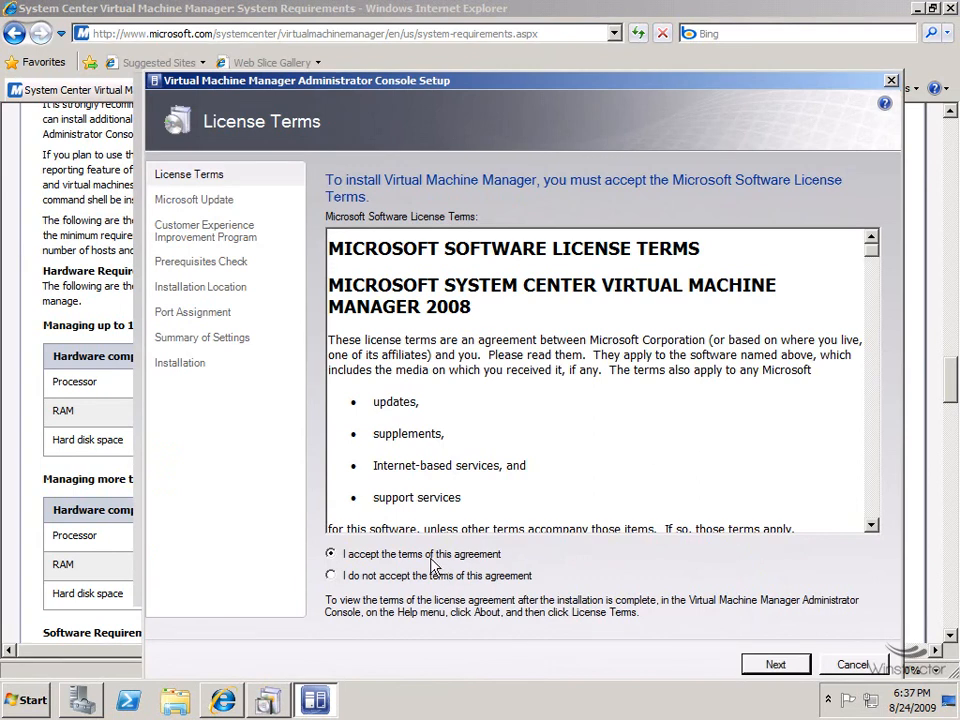
{"action": "left_click", "coordinate": [803, 668]}
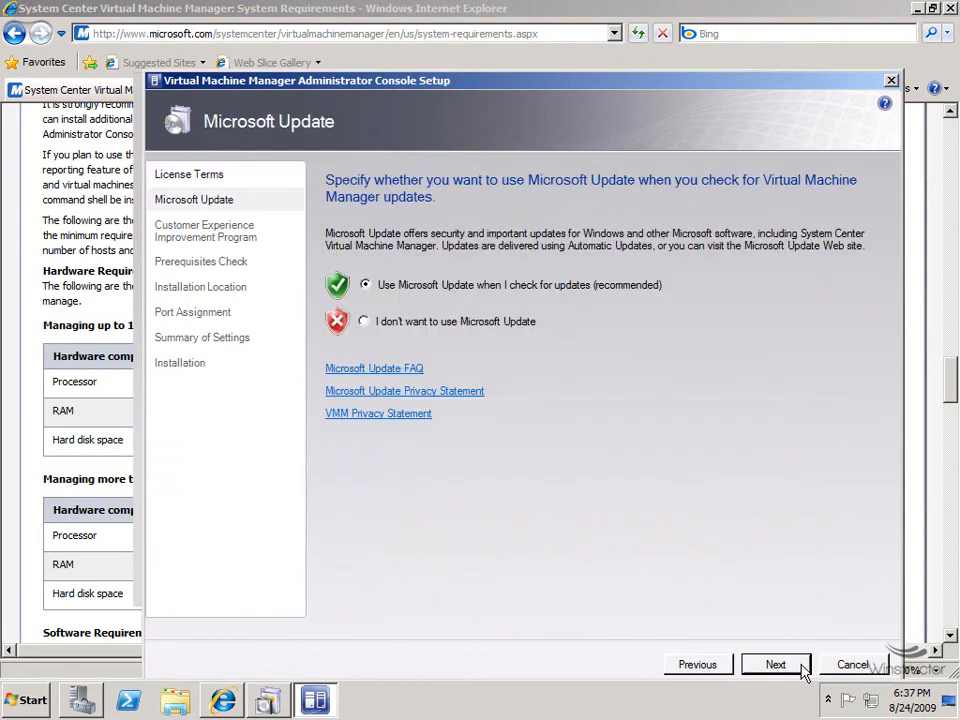
Opt out of Microsoft Update and get past the CEIP and prerequisites pages.
{"action": "left_click", "coordinate": [441, 324]}
{"action": "left_click", "coordinate": [781, 669]}
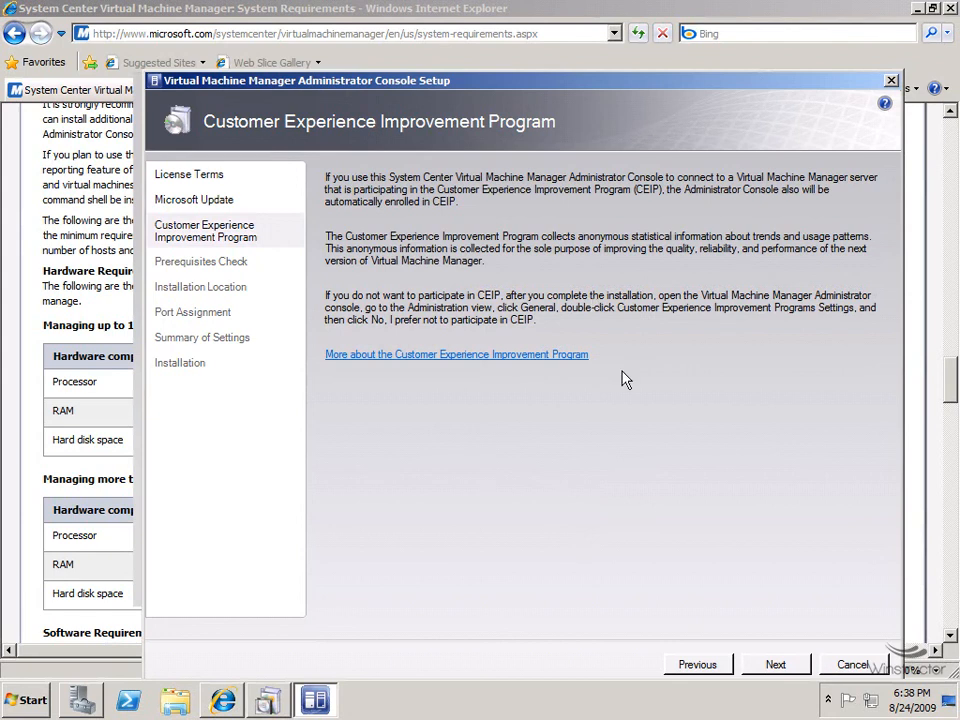
{"action": "left_click", "coordinate": [776, 664]}
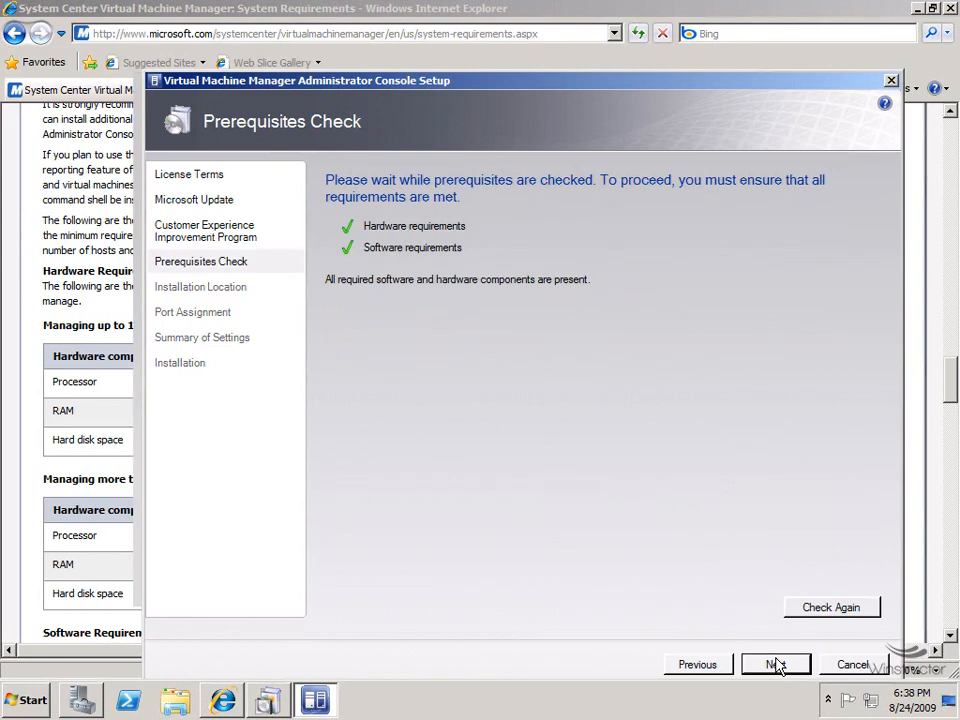
{"action": "left_click", "coordinate": [776, 665]}
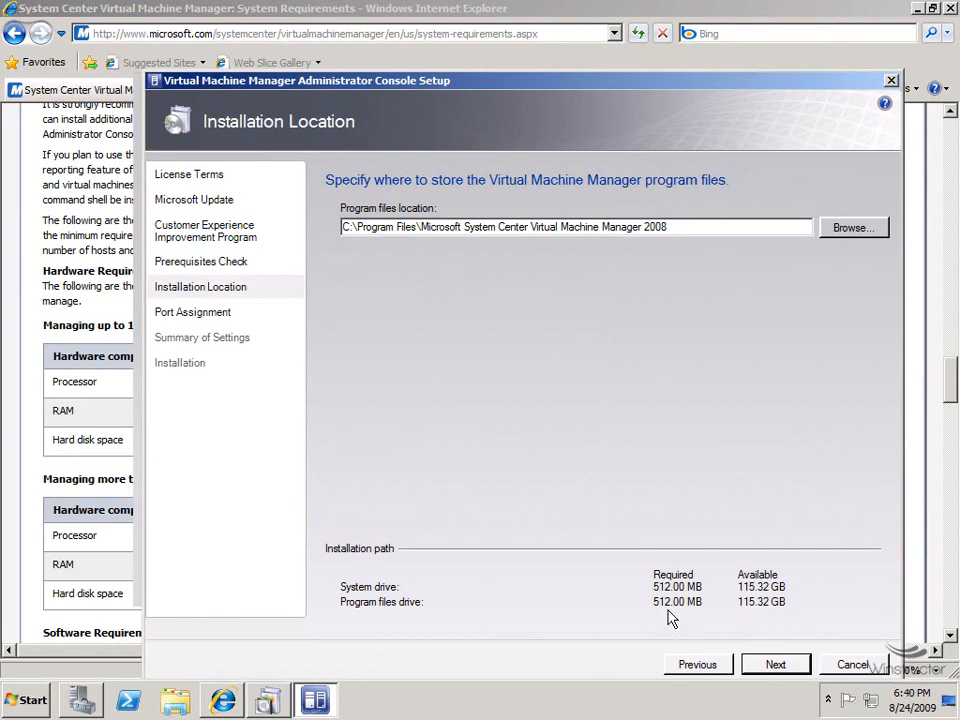
Install the Administrator Console in the default folder on port 8100, unchecking the update check.
{"action": "left_click", "coordinate": [776, 665]}
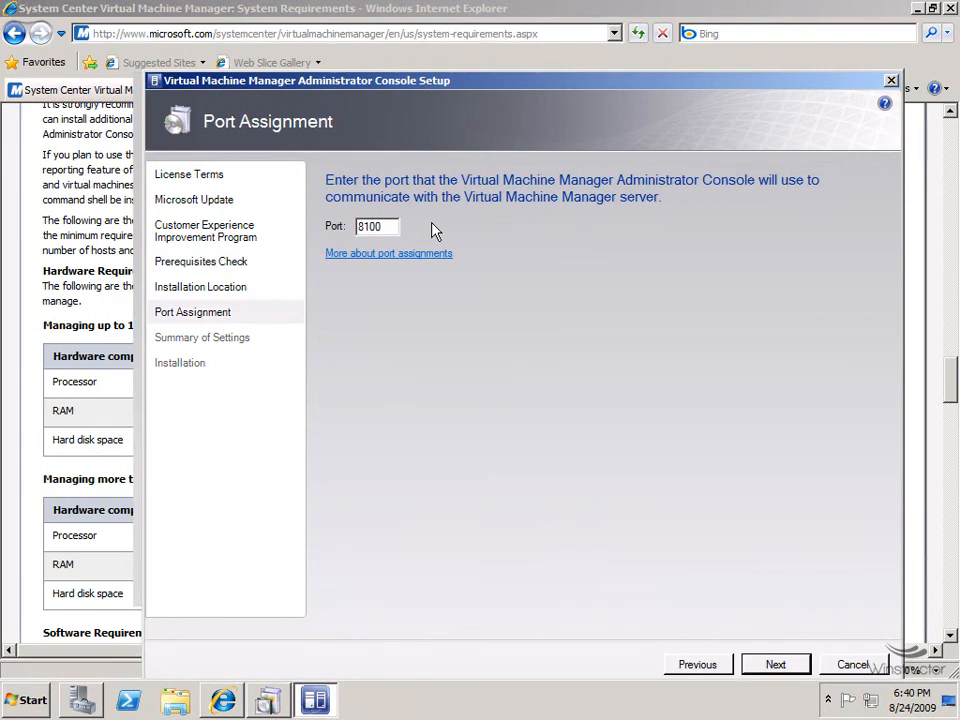
{"action": "left_click", "coordinate": [767, 668]}
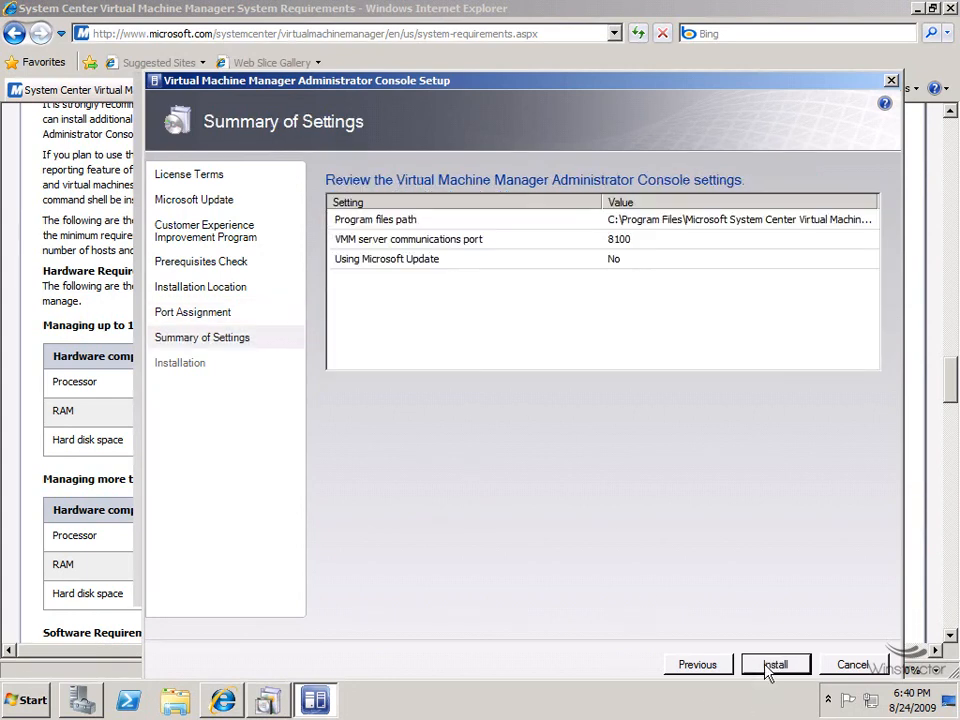
{"action": "left_click", "coordinate": [776, 665]}
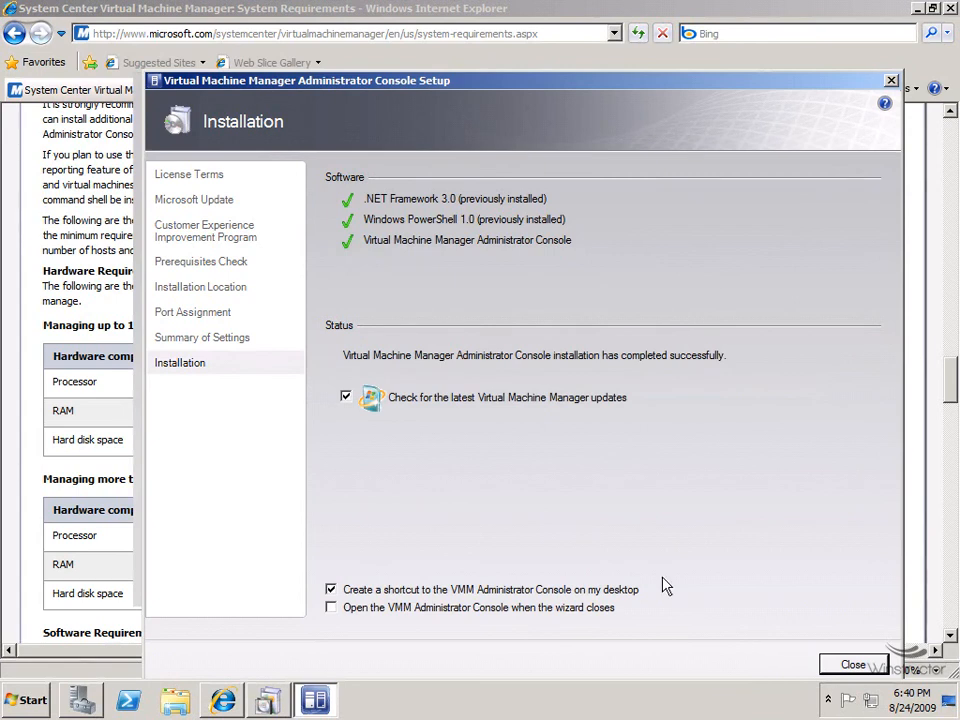
{"action": "left_click", "coordinate": [346, 398]}
Close the finished console installer and switch to Server Manager's LA-DC Roles page.
{"action": "left_click", "coordinate": [853, 666]}
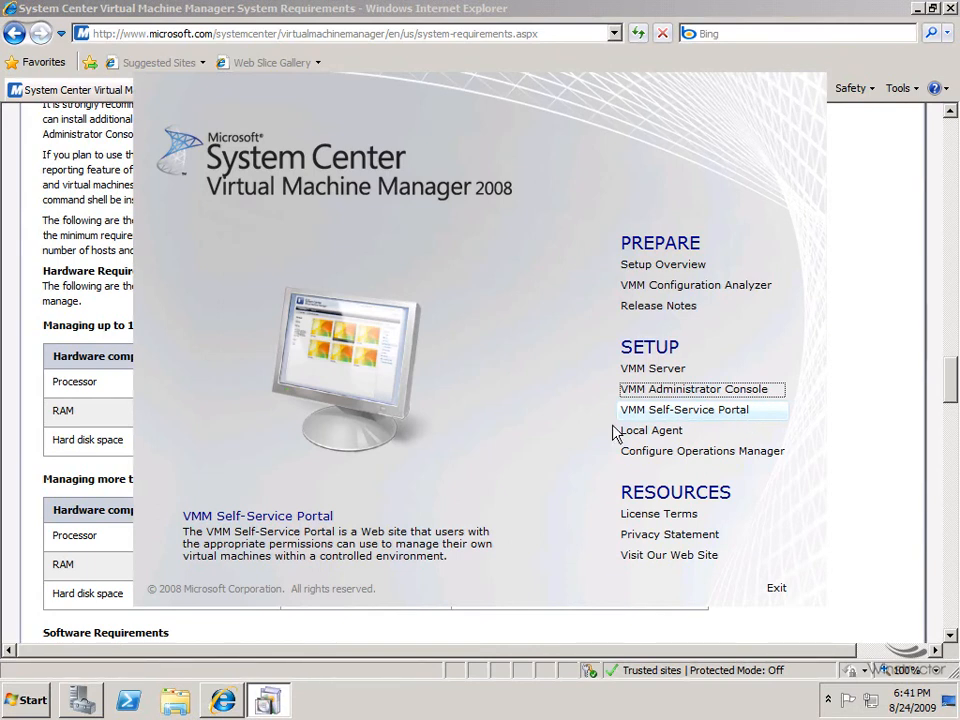
{"action": "left_click", "coordinate": [72, 706]}
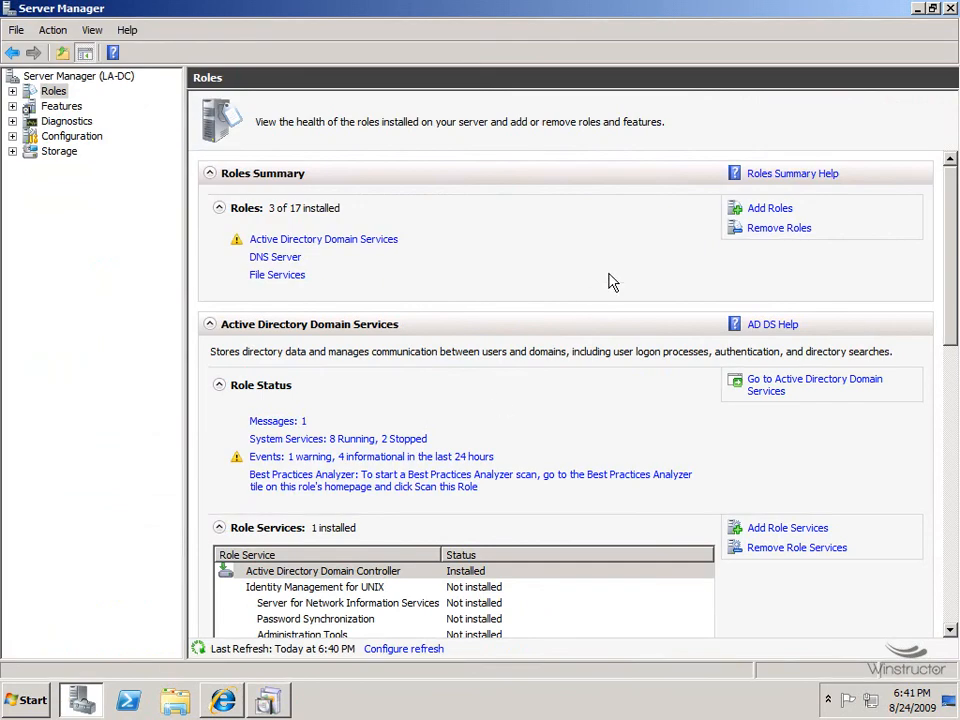
Select the Web Server (IIS) role in the Add Roles Wizard and reach its Select Role Services page.
{"action": "left_click", "coordinate": [774, 211]}
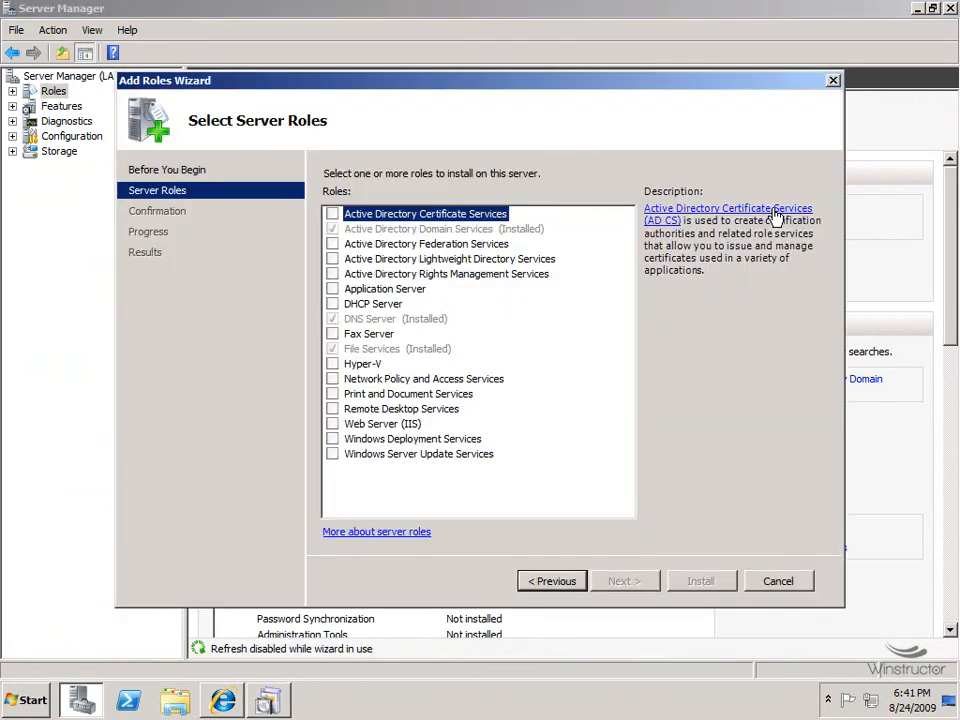
{"action": "left_click", "coordinate": [333, 424]}
{"action": "left_click", "coordinate": [621, 583]}
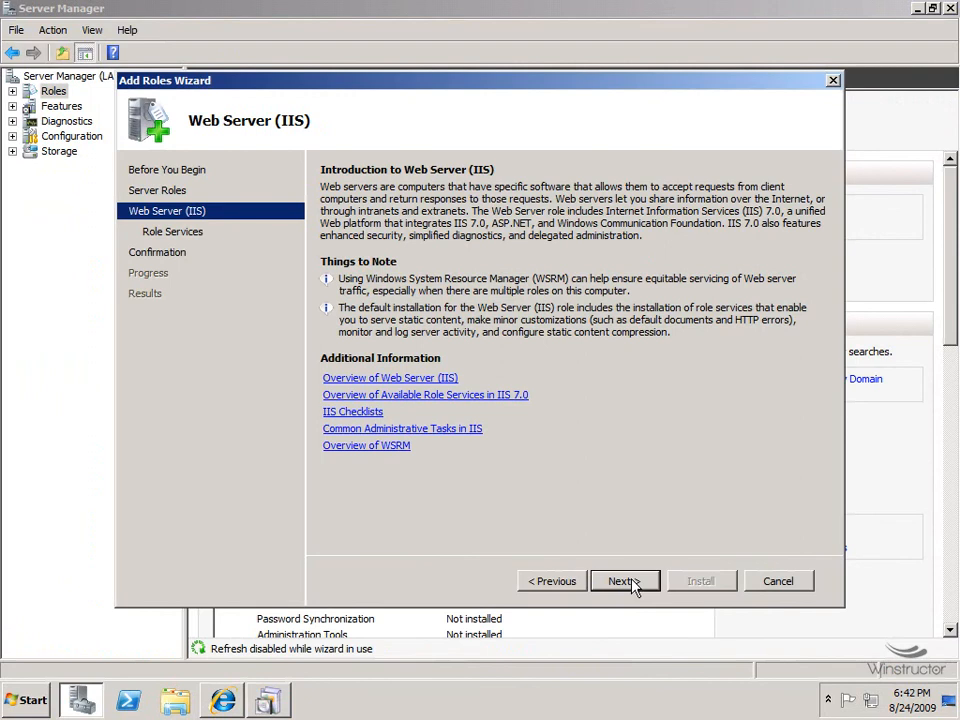
{"action": "left_click", "coordinate": [622, 581]}
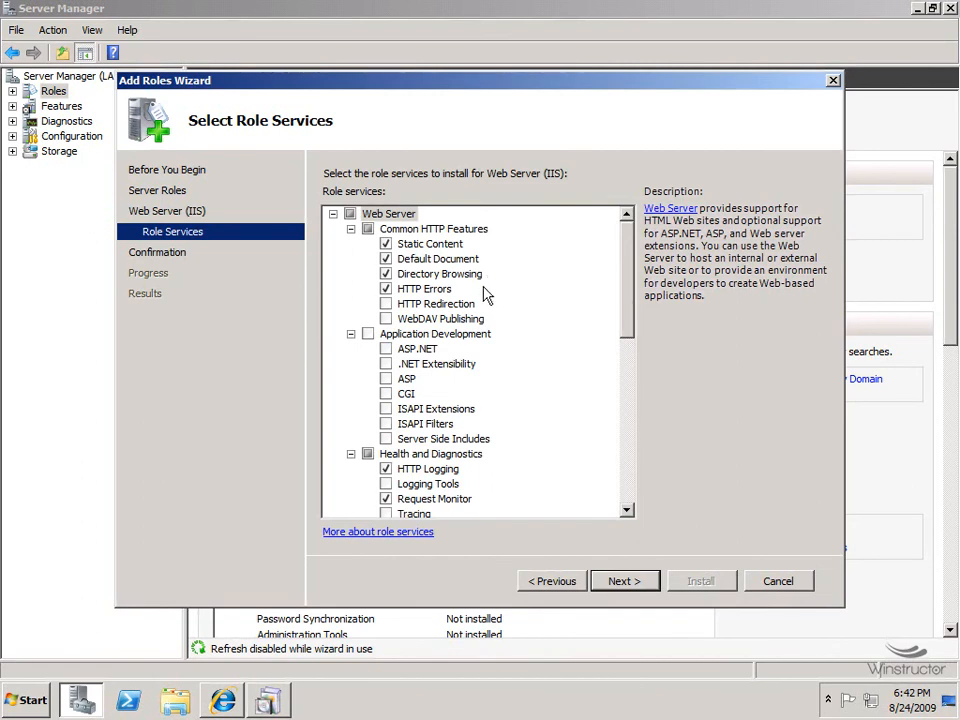
Check ASP.NET, IIS 6 Management Console and IIS 6 WMI Compatibility with their required services, then continue to confirmation.
{"action": "left_click", "coordinate": [386, 349]}
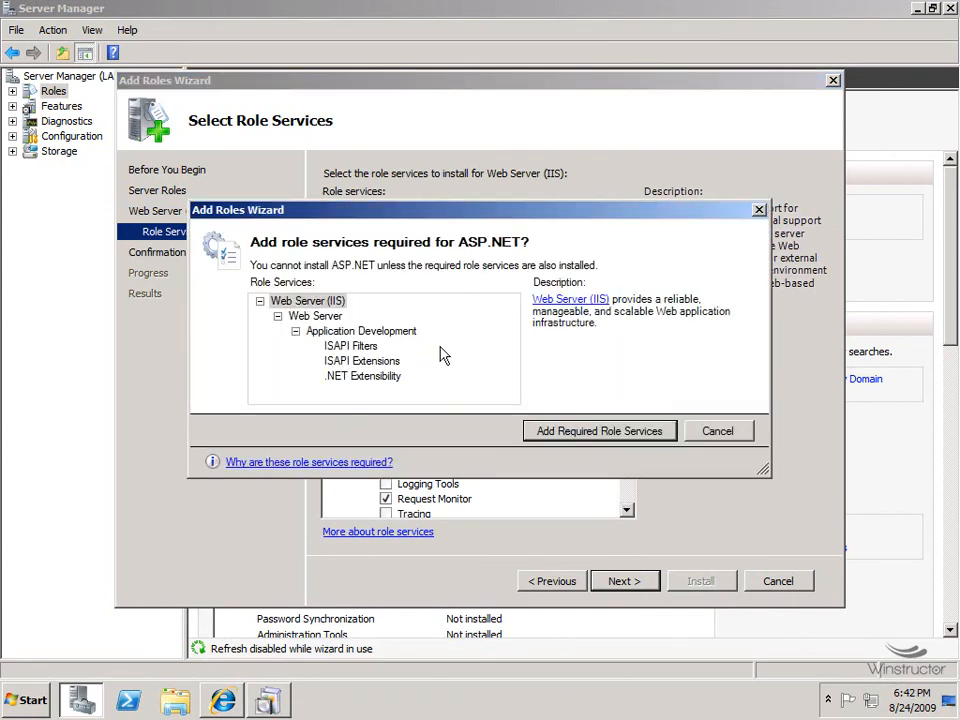
{"action": "left_click", "coordinate": [631, 433]}
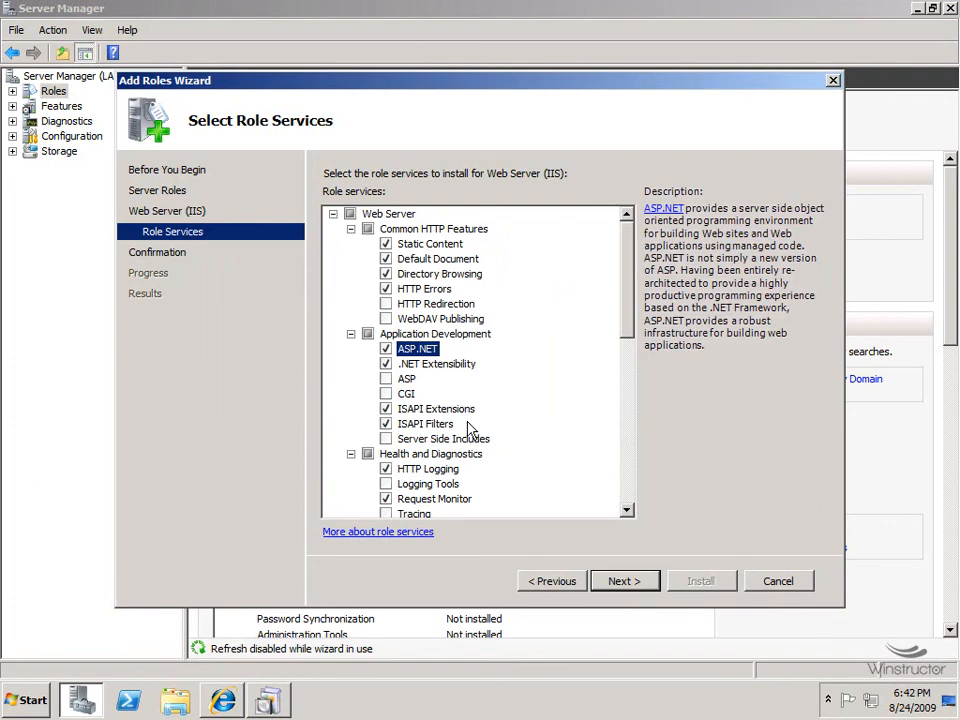
{"action": "left_click_drag", "start_coordinate": [630, 315], "coordinate": [616, 466]}
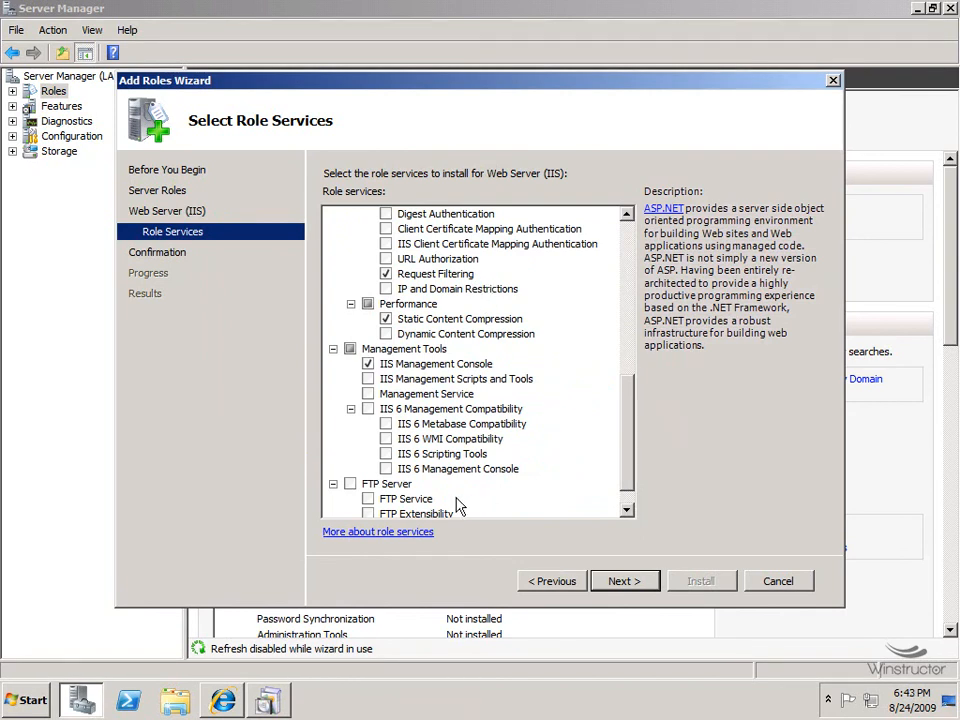
{"action": "left_click", "coordinate": [386, 470]}
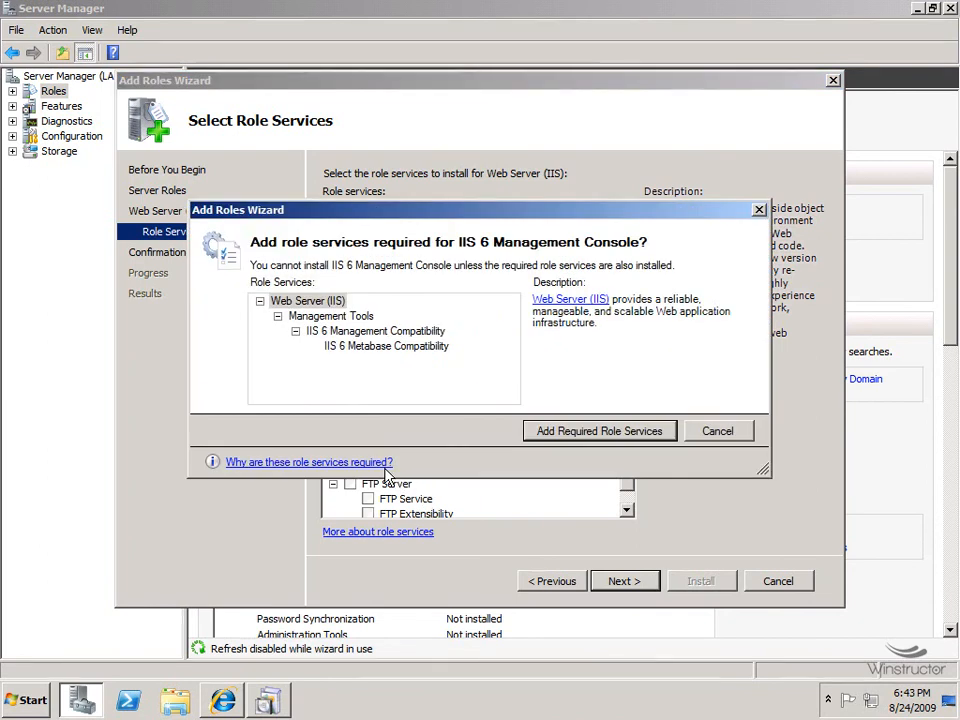
{"action": "left_click", "coordinate": [598, 431]}
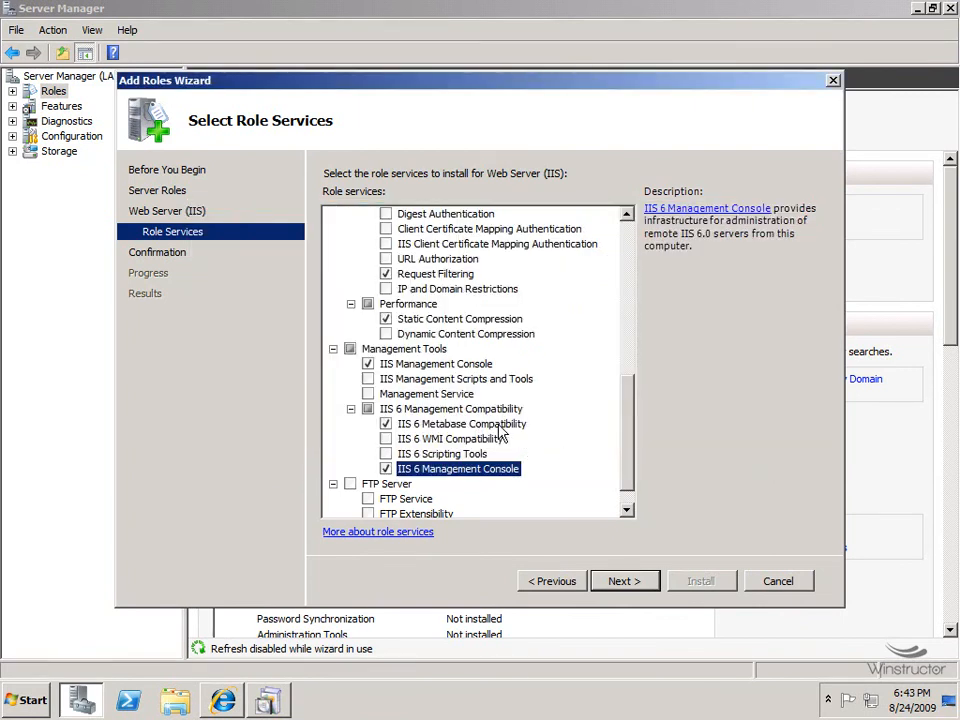
{"action": "left_click", "coordinate": [387, 439]}
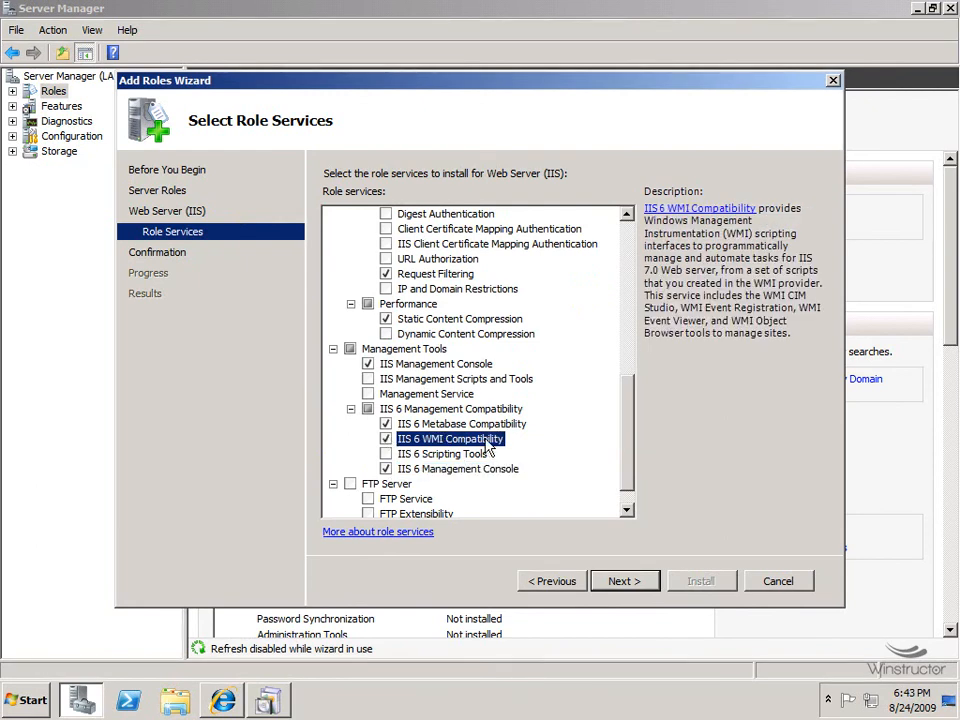
{"action": "scroll", "coordinate": [632, 437], "scroll_direction": "down", "scroll_amount": 1}
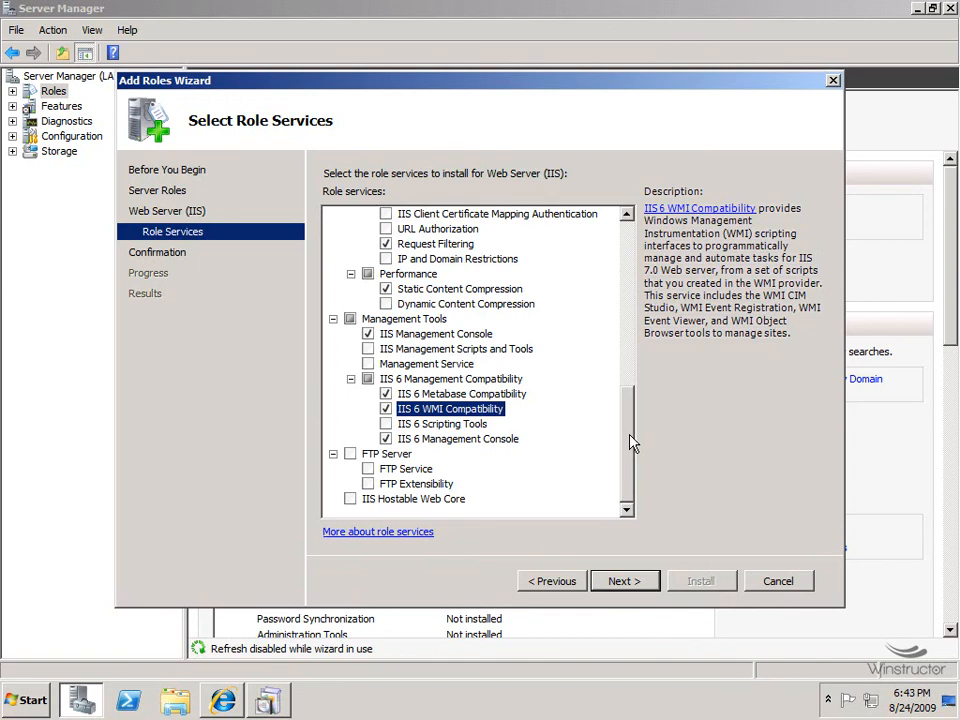
{"action": "left_click", "coordinate": [625, 581]}
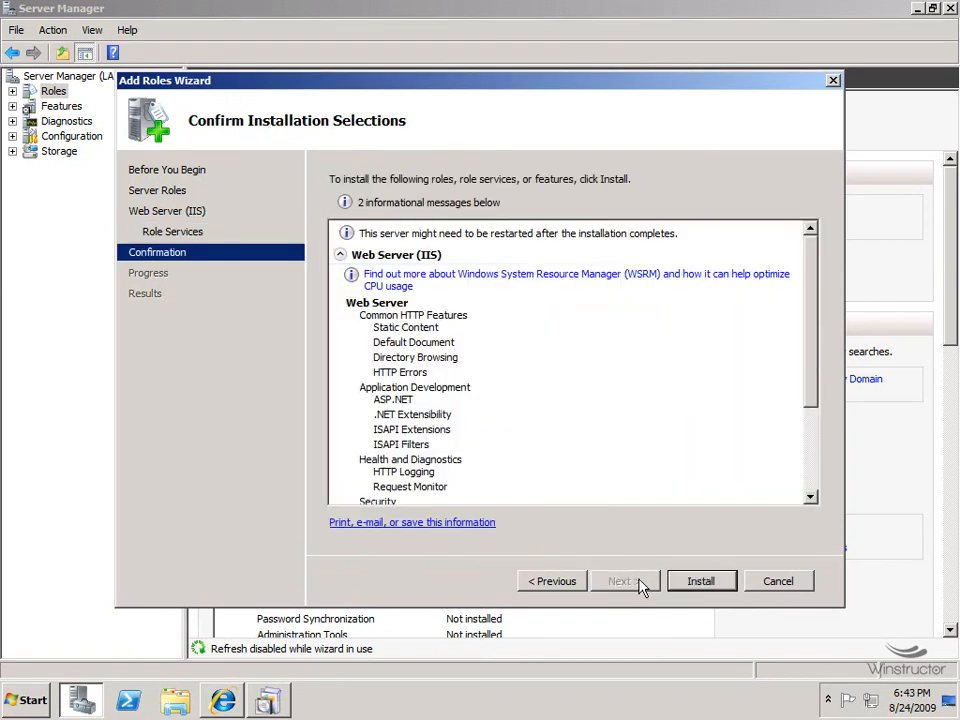
Install the Web Server (IIS) role, then launch VMM Self-Service Portal setup and accept its licence.
{"action": "left_click", "coordinate": [705, 583]}
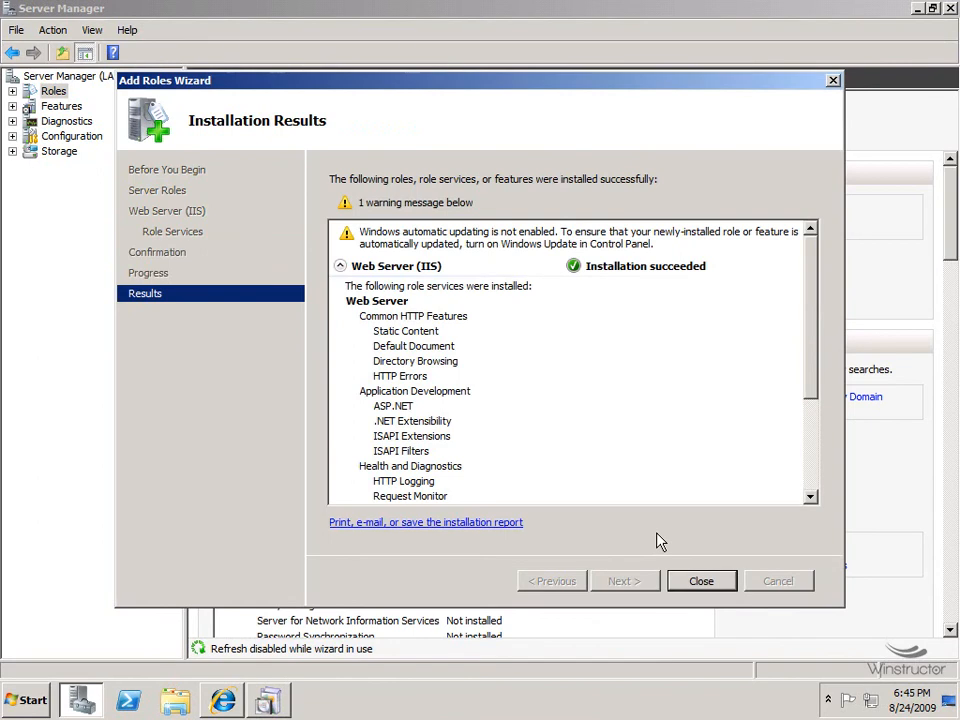
{"action": "left_click", "coordinate": [720, 584]}
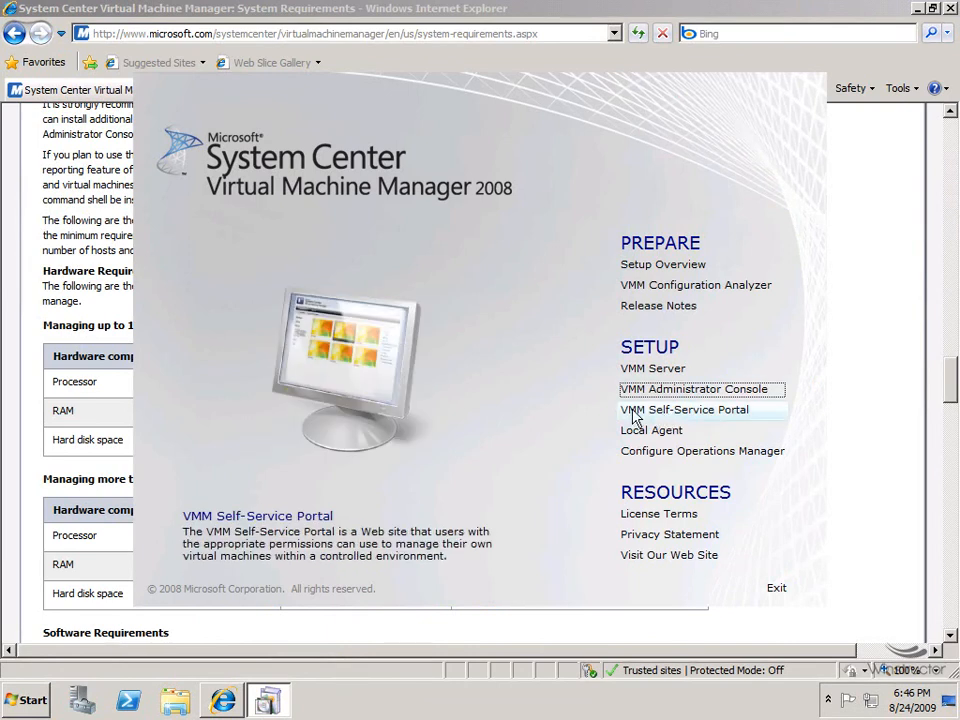
{"action": "left_click", "coordinate": [699, 412]}
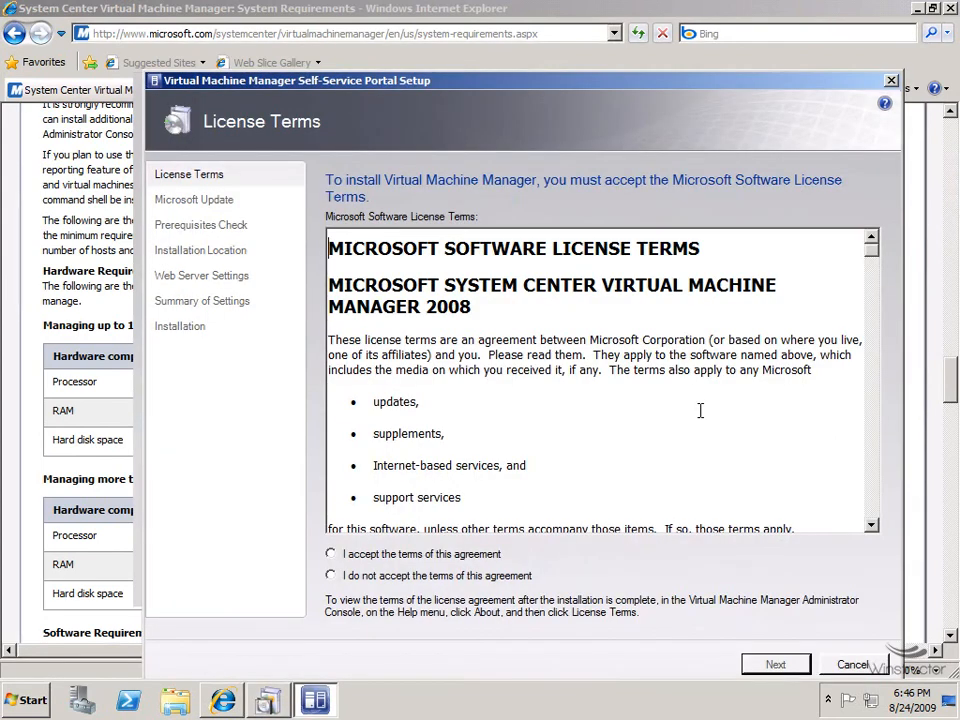
{"action": "left_click", "coordinate": [420, 554]}
Decline Microsoft Update and continue past the passed prerequisites check to Installation Location.
{"action": "left_click", "coordinate": [763, 668]}
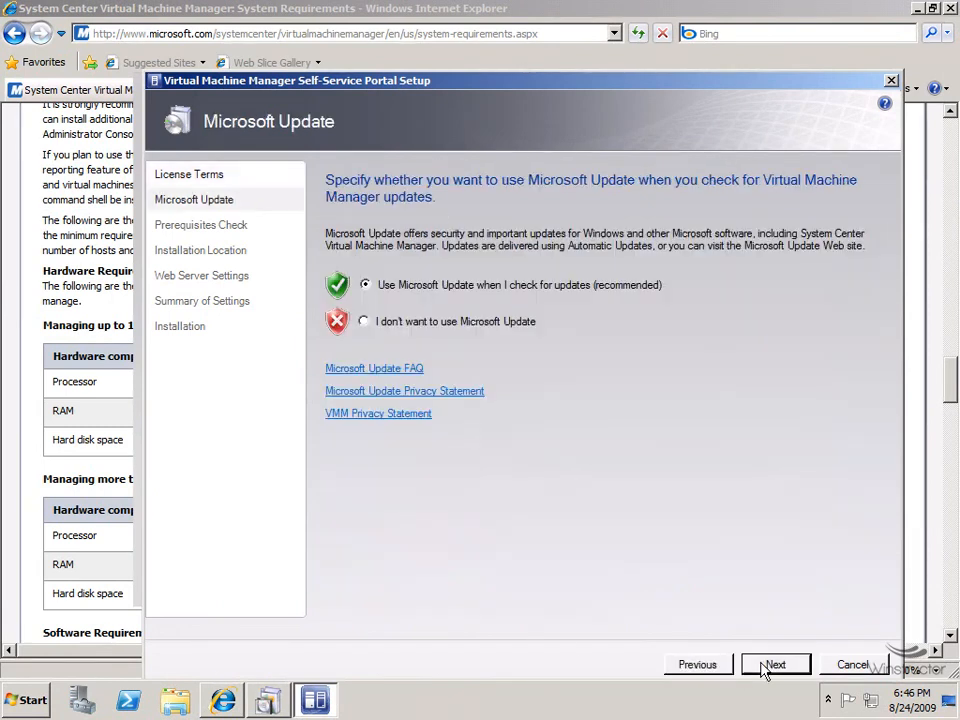
{"action": "left_click", "coordinate": [366, 322]}
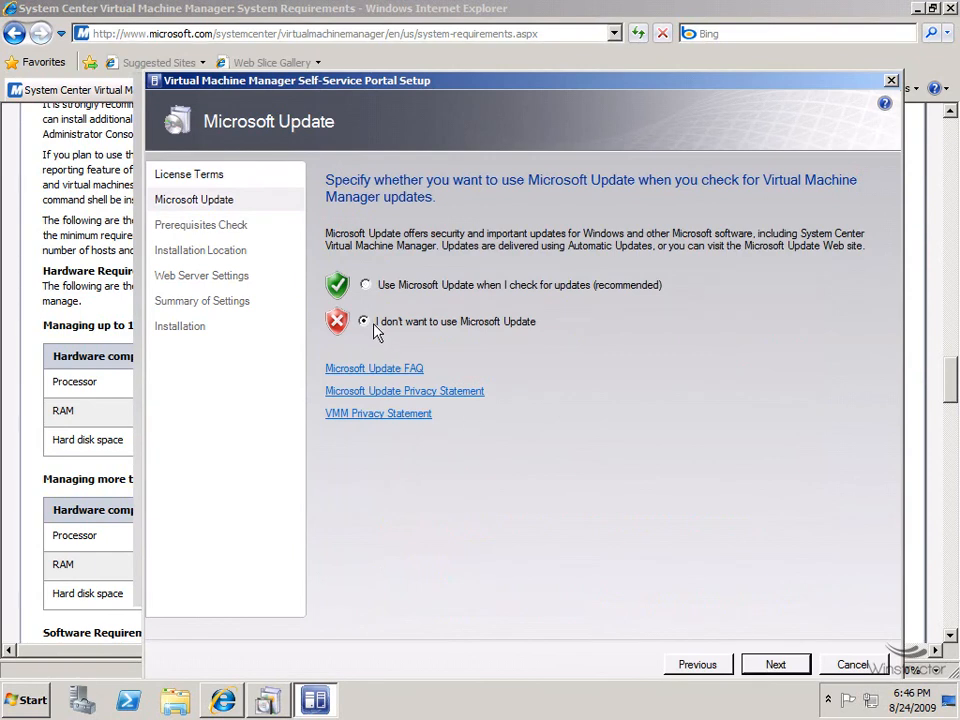
{"action": "left_click", "coordinate": [776, 666]}
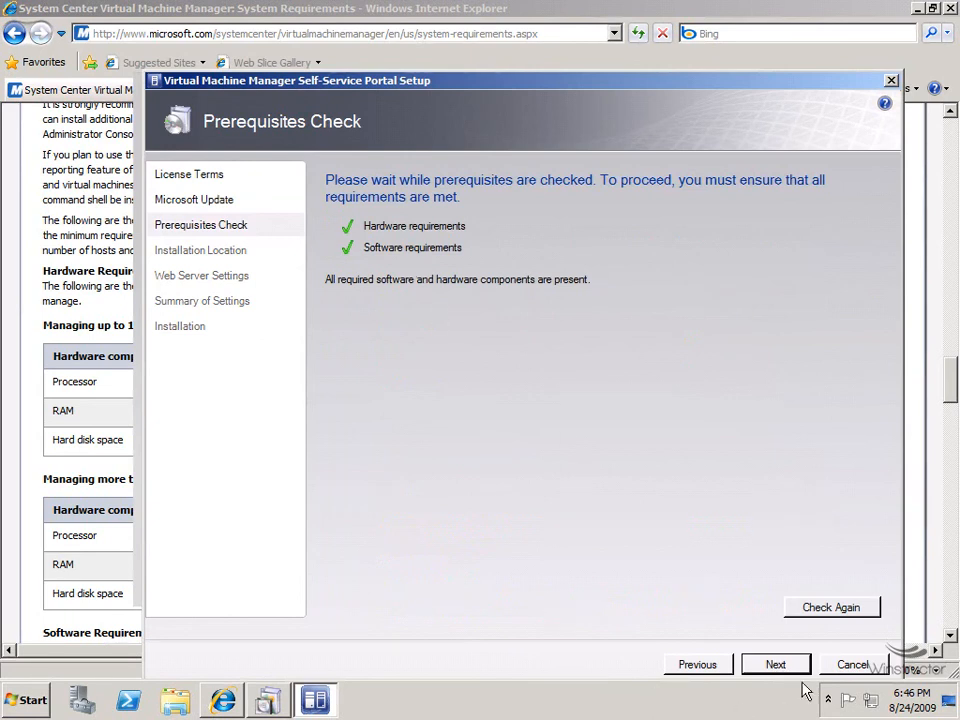
{"action": "left_click", "coordinate": [777, 665]}
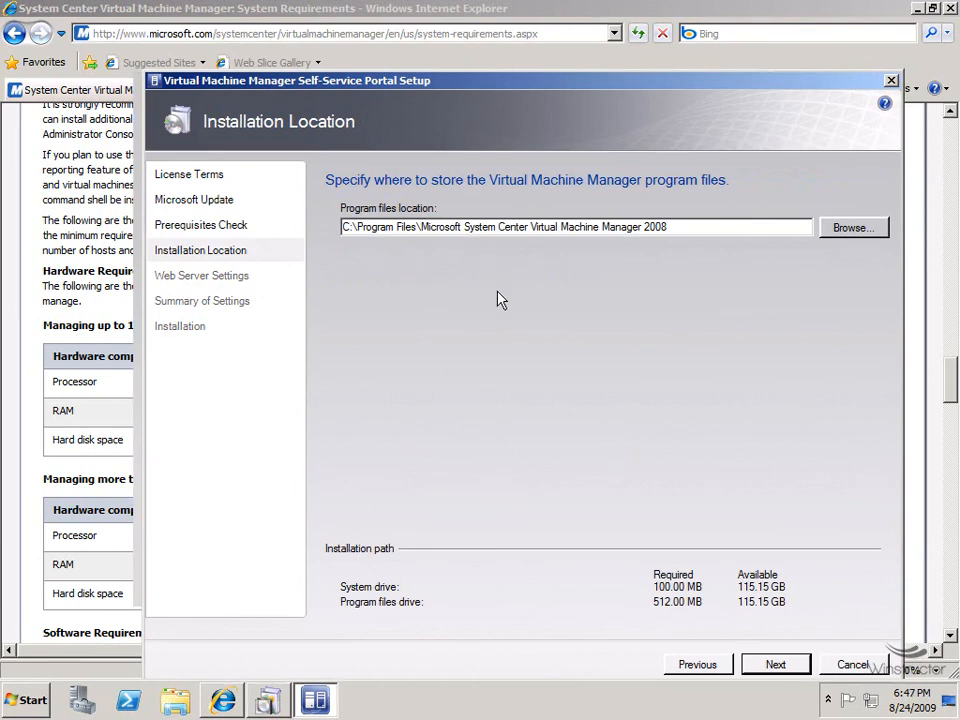
Keep the default install location, then dismiss the error that port 80 clashes with the Default Web Site.
{"action": "left_click", "coordinate": [778, 667]}
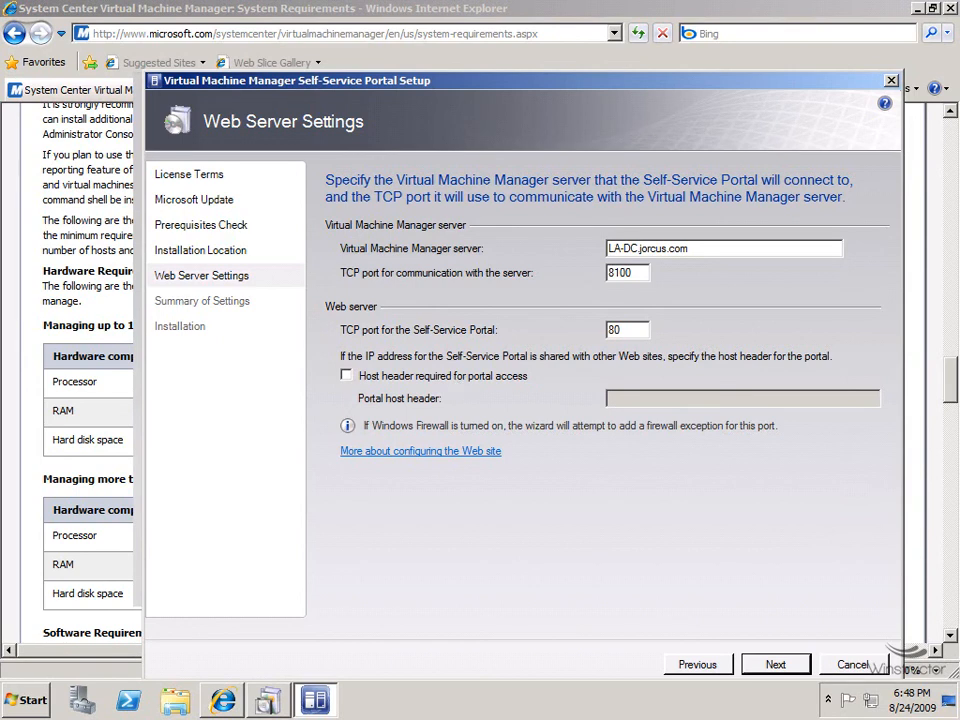
{"action": "left_click", "coordinate": [778, 664]}
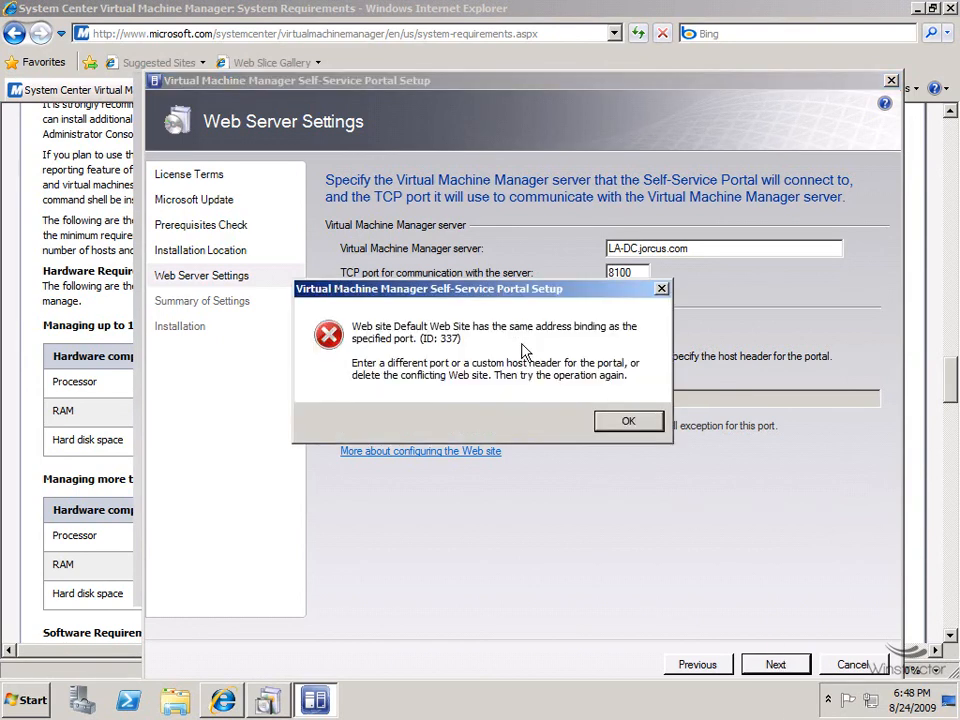
{"action": "left_click", "coordinate": [630, 420]}
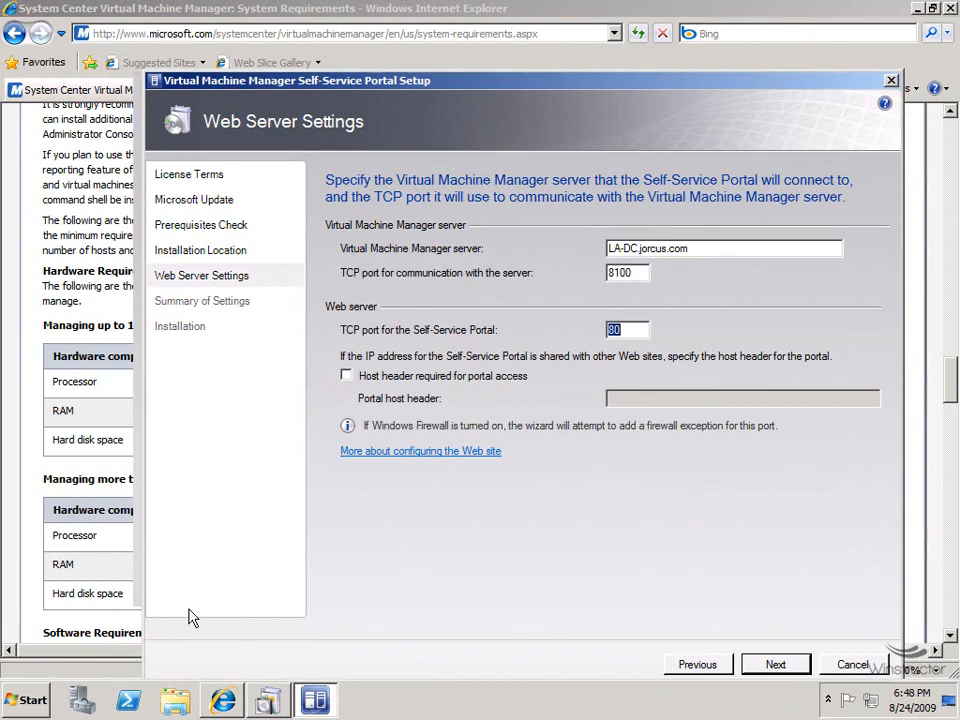
{"action": "left_click", "coordinate": [30, 700]}
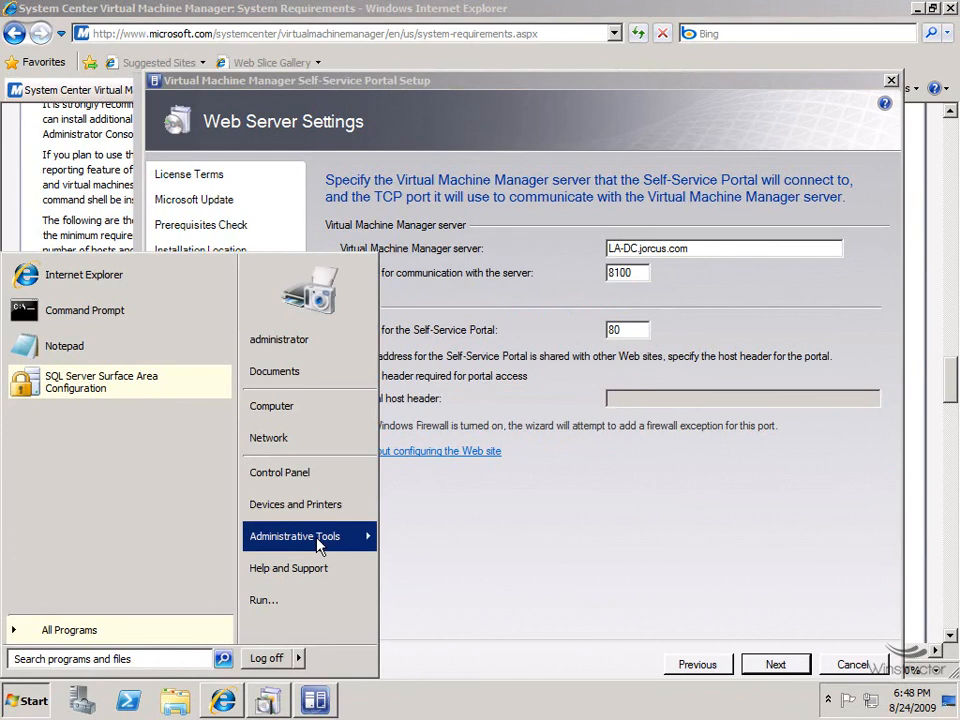
In IIS Manager, remove the Default Web Site under LA-DC > Sites, then minimize IIS Manager.
{"action": "mouse_move", "coordinate": [322, 542]}
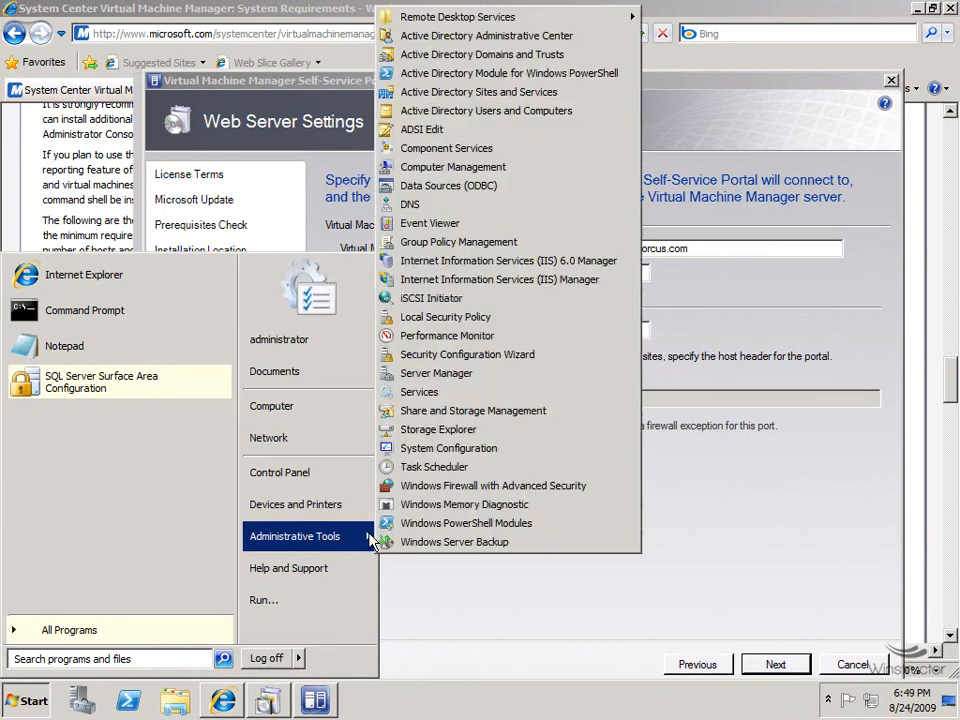
{"action": "left_click", "coordinate": [478, 281]}
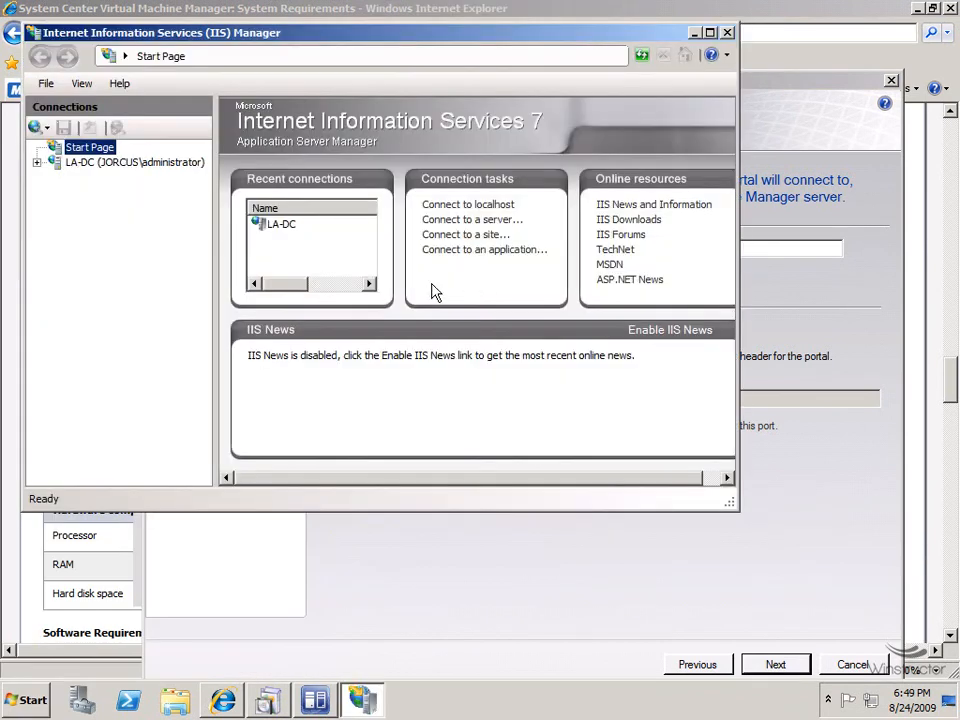
{"action": "left_click", "coordinate": [36, 165]}
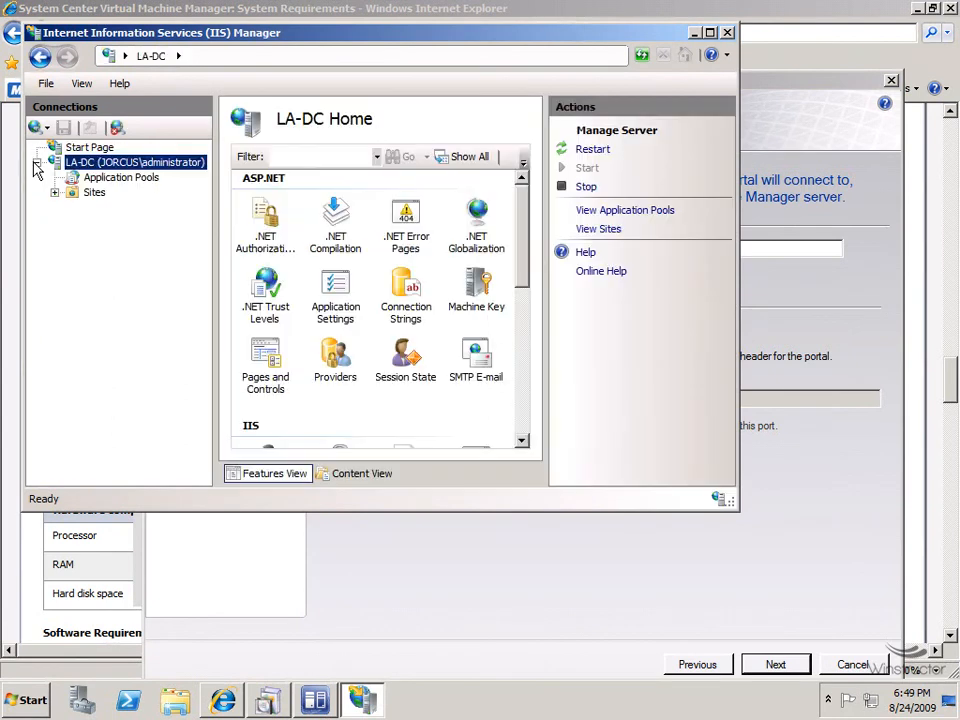
{"action": "left_click", "coordinate": [54, 192]}
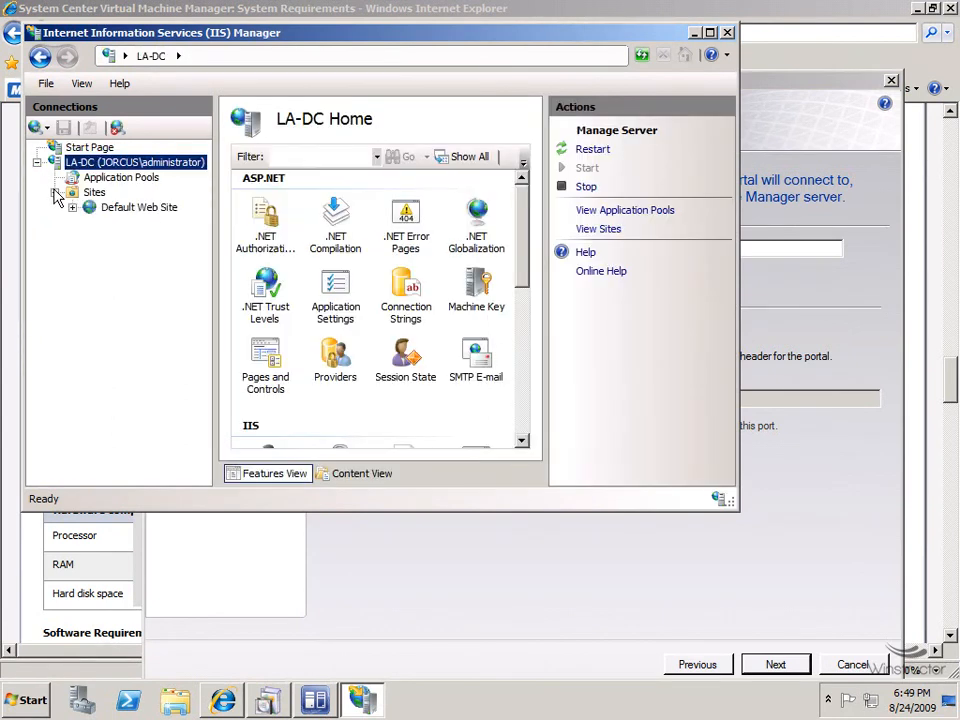
{"action": "left_click", "coordinate": [108, 207]}
{"action": "right_click", "coordinate": [108, 207]}
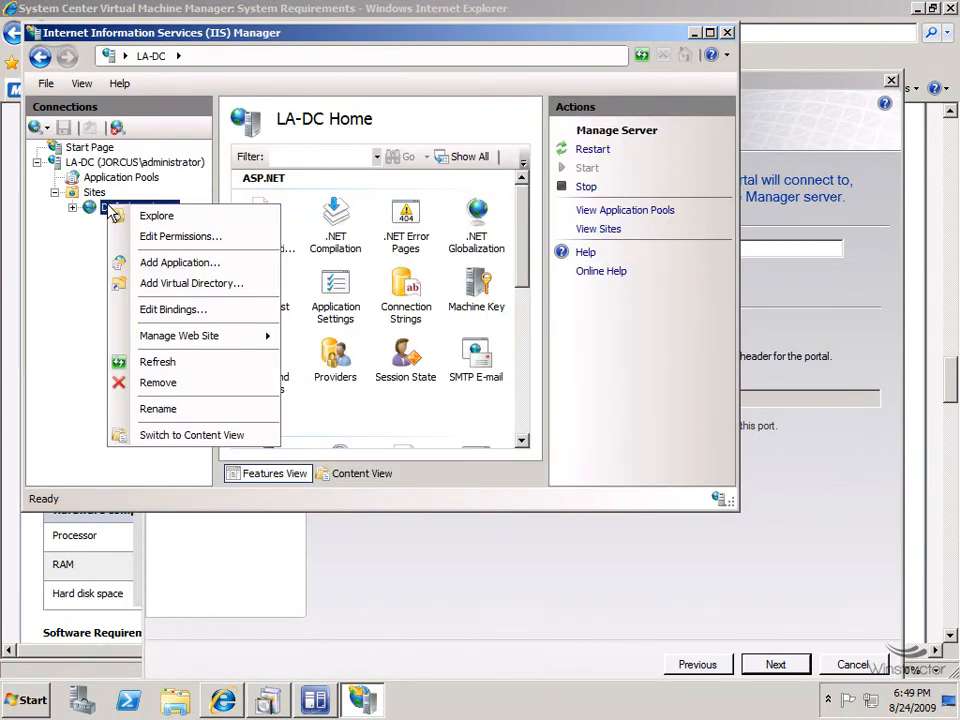
{"action": "left_click", "coordinate": [184, 387]}
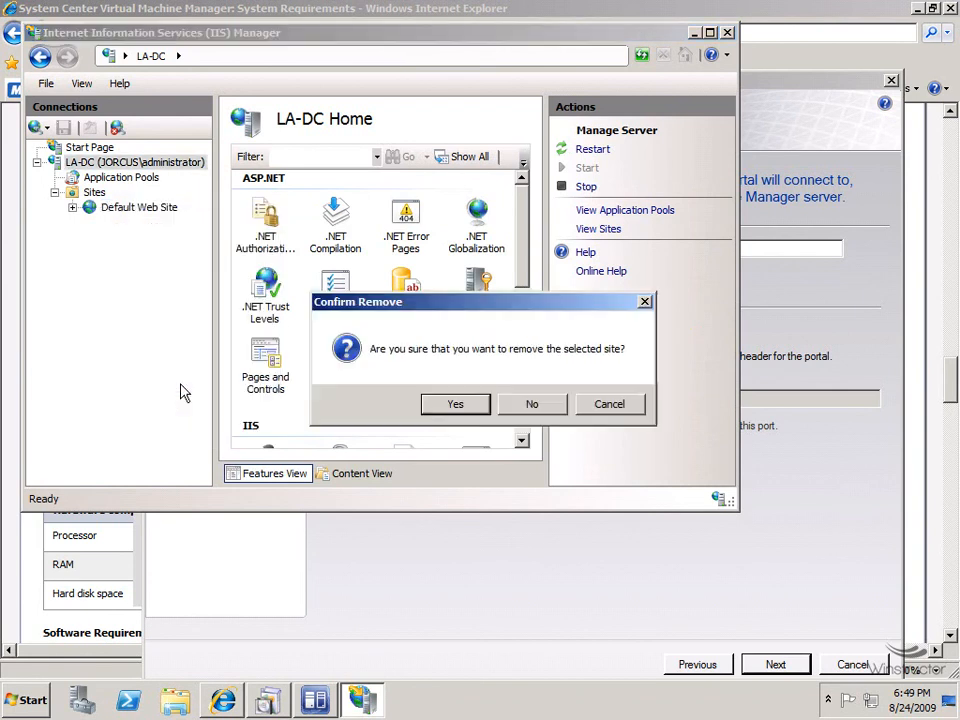
{"action": "left_click", "coordinate": [447, 407]}
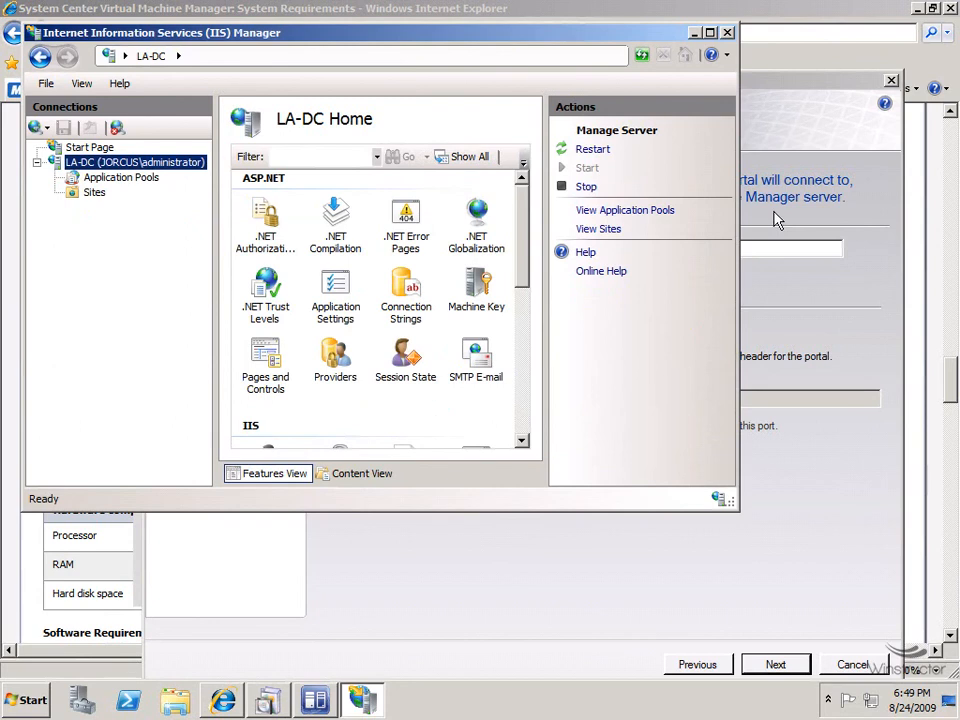
{"action": "left_click", "coordinate": [694, 32]}
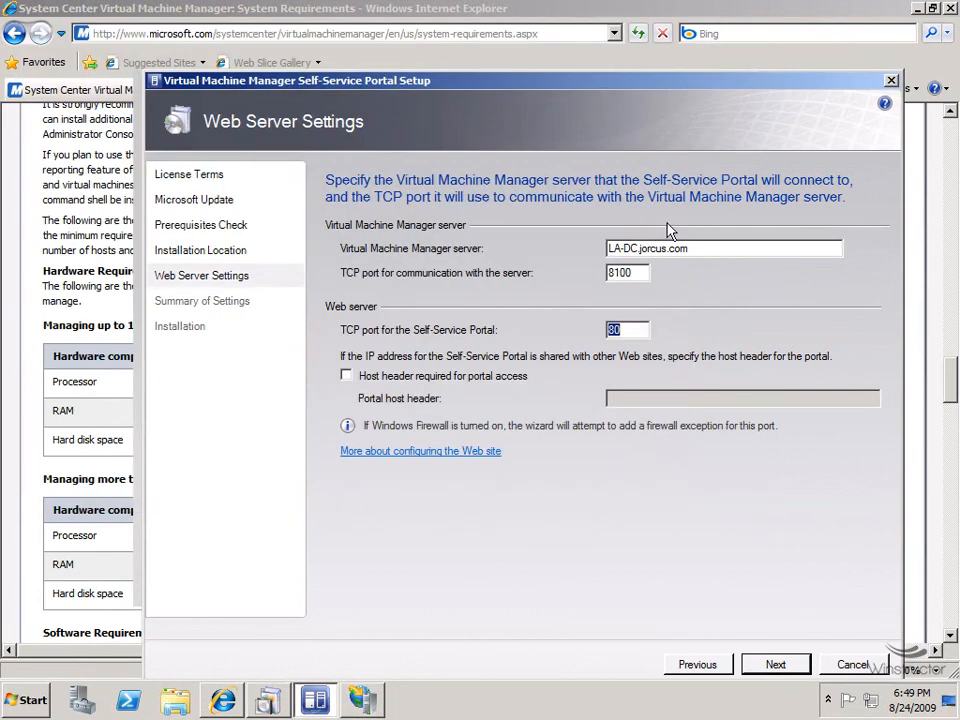
Install the Self-Service Portal without checking for latest updates, close setup, and restore IIS Manager.
{"action": "left_click", "coordinate": [775, 665]}
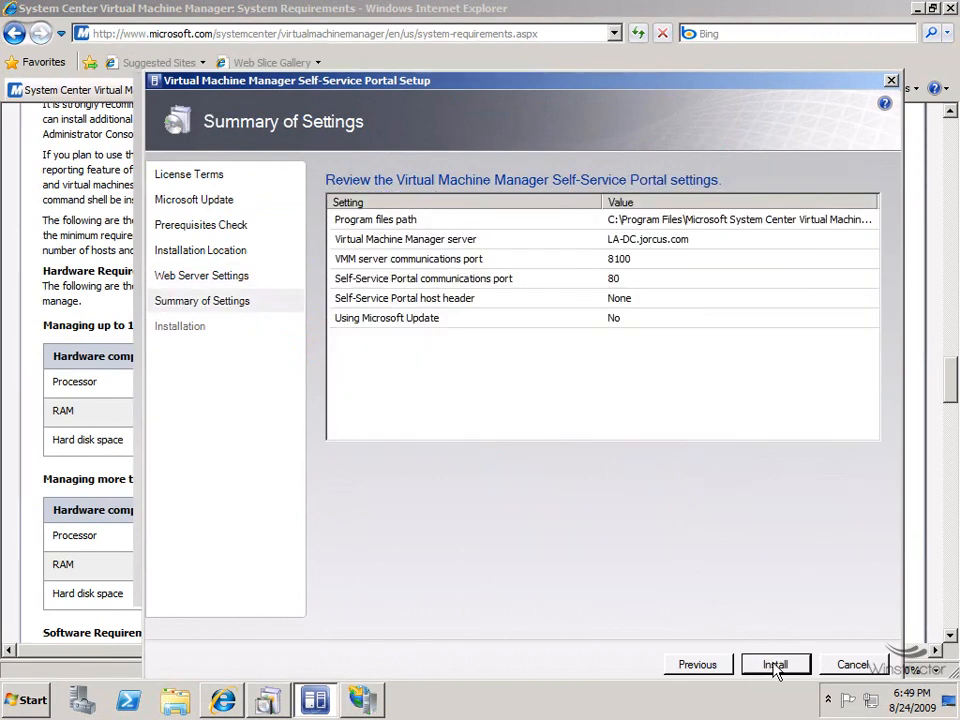
{"action": "left_click", "coordinate": [775, 665]}
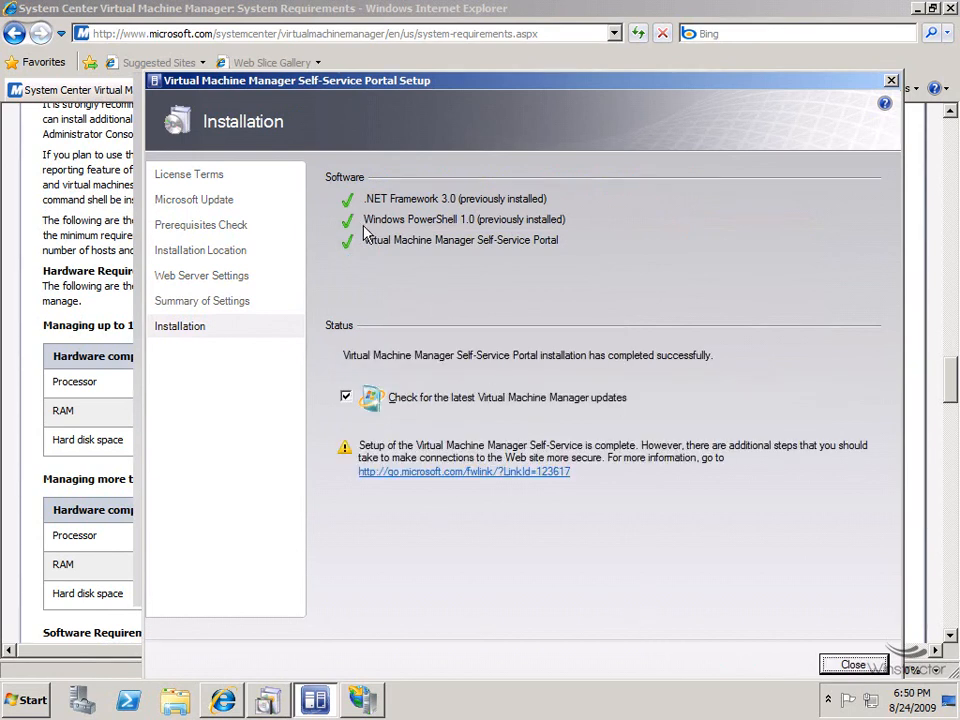
{"action": "left_click", "coordinate": [346, 397]}
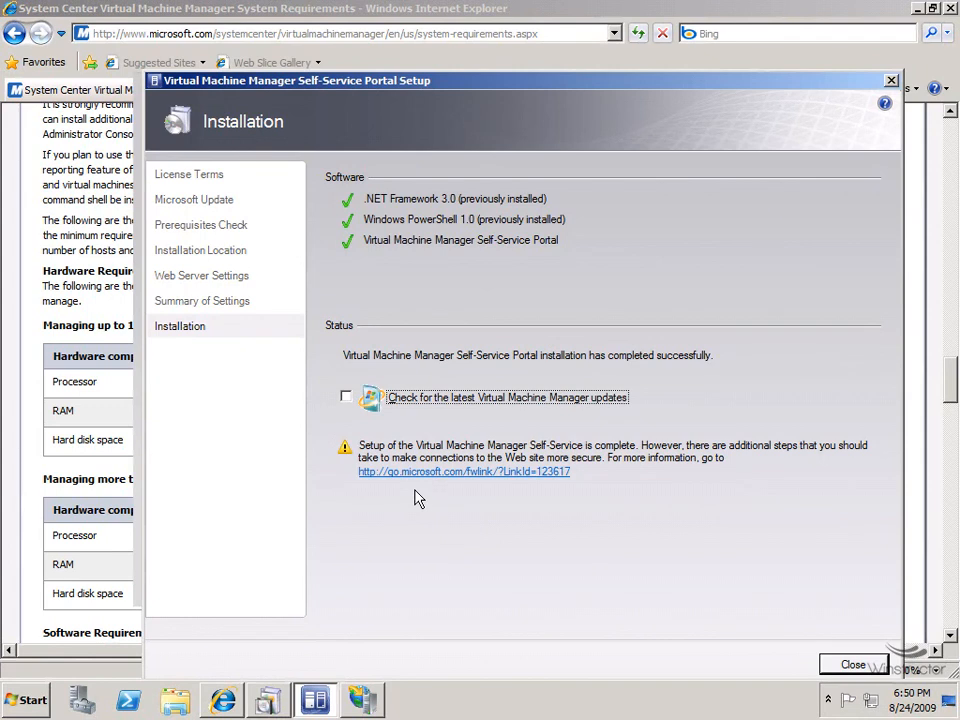
{"action": "left_click", "coordinate": [851, 665]}
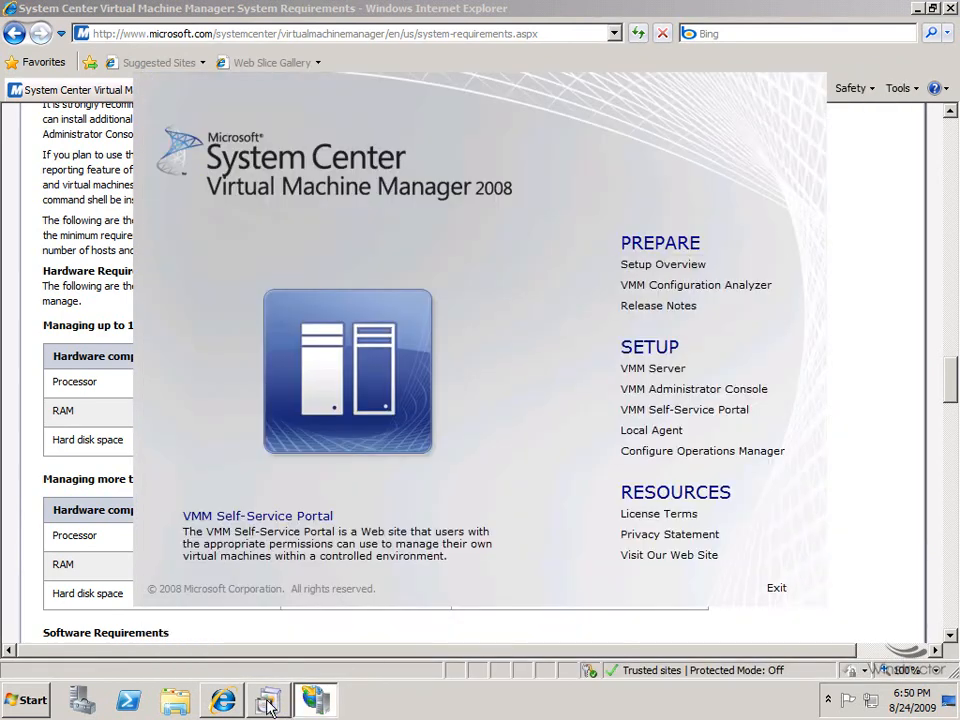
{"action": "left_click", "coordinate": [313, 703]}
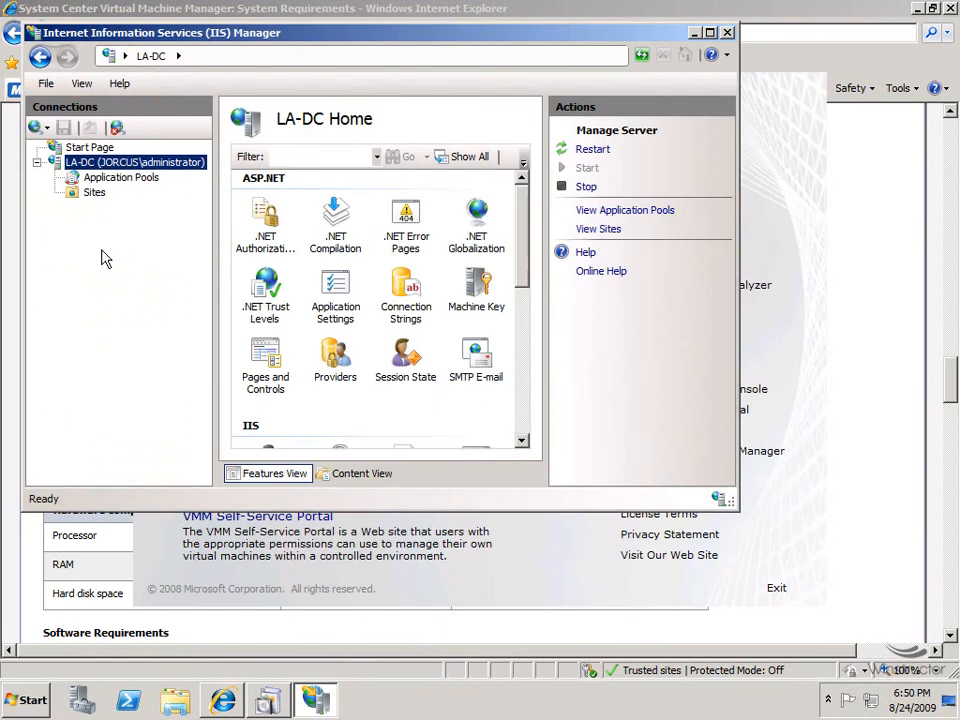
Expand LA-DC Sites and select the new Self-Service Portal site, then minimize everything to show the desktop.
{"action": "left_click", "coordinate": [54, 192]}
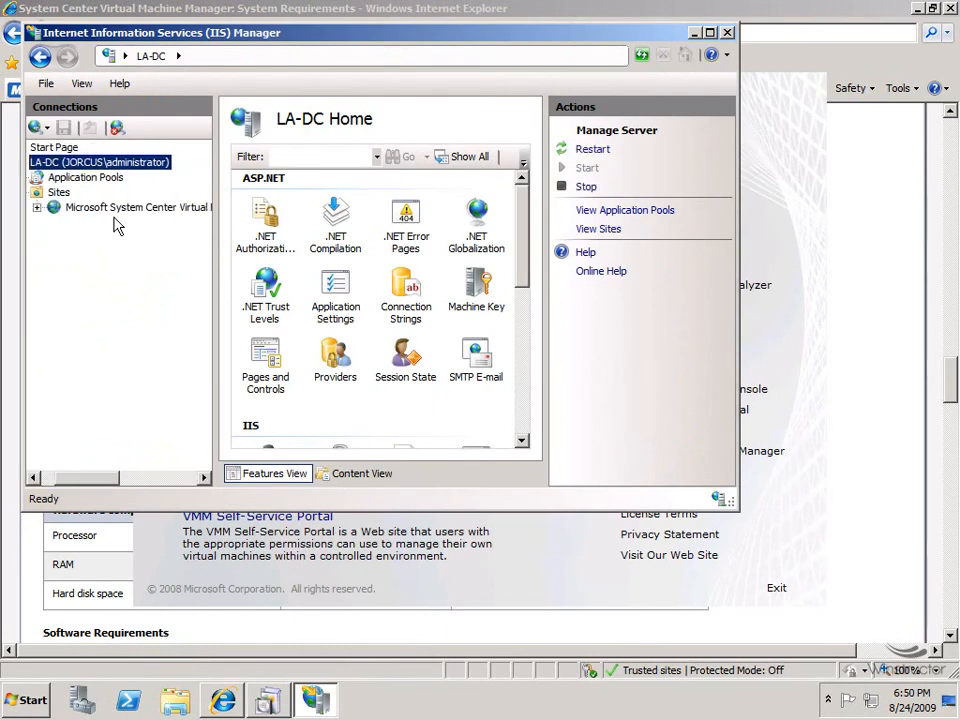
{"action": "left_click", "coordinate": [37, 207]}
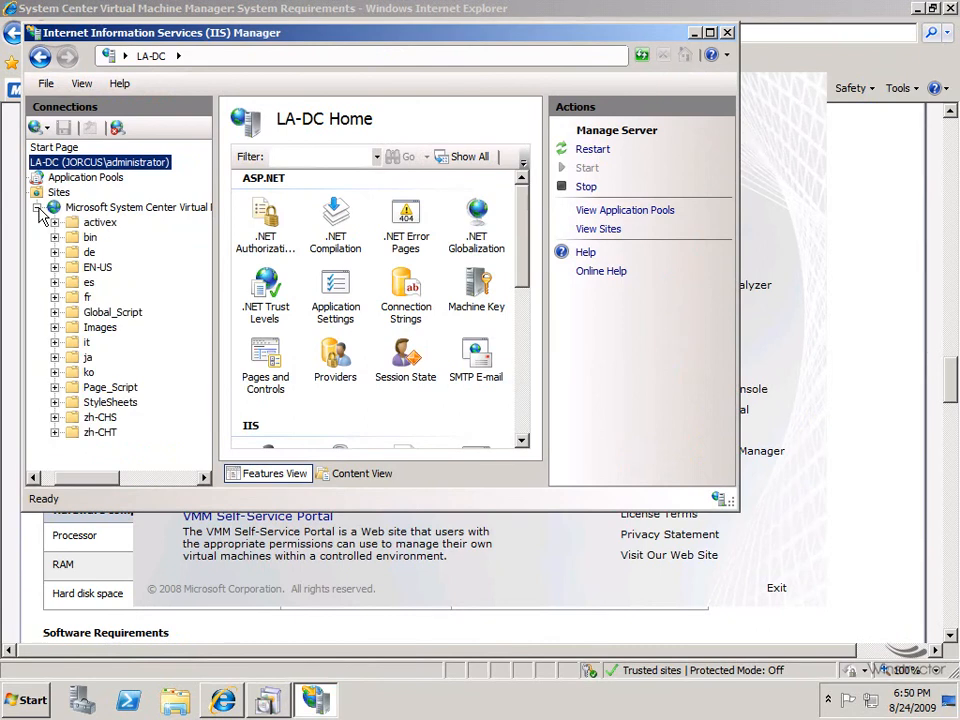
{"action": "left_click", "coordinate": [137, 208]}
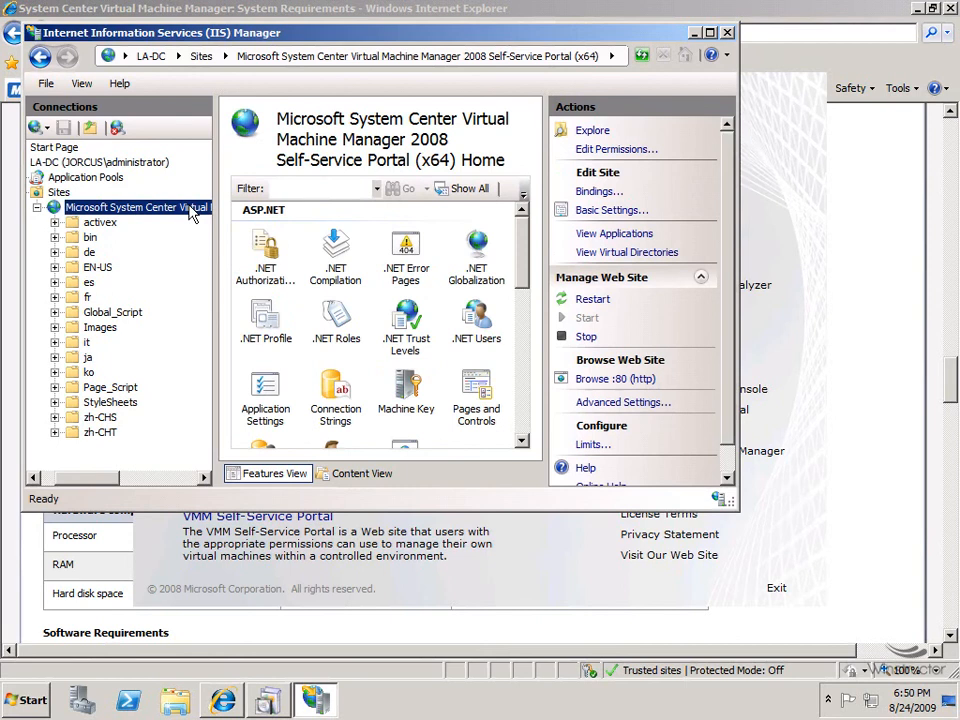
{"action": "left_click", "coordinate": [695, 33]}
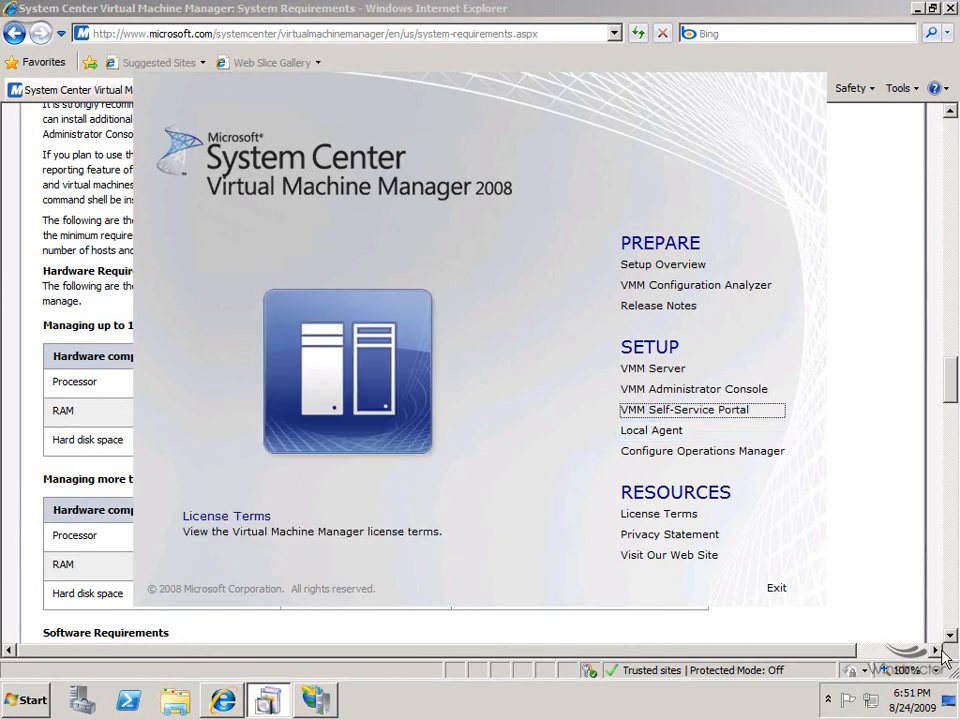
{"action": "left_click", "coordinate": [952, 711]}
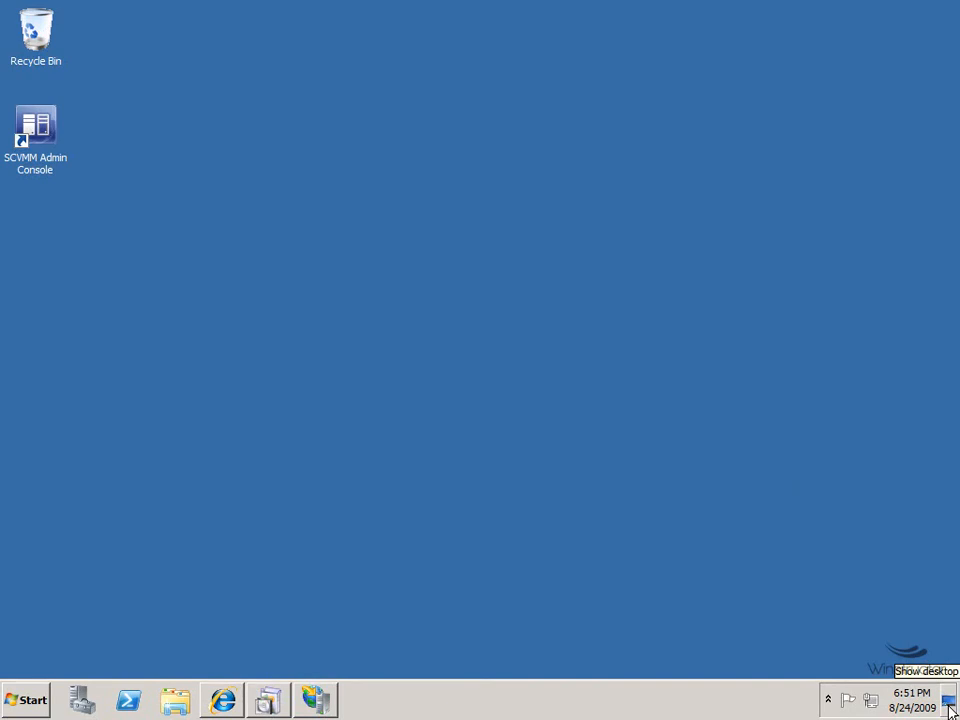
Launch the SCVMM Admin Console from the desktop and connect it to localhost:8100.
{"action": "left_click", "coordinate": [50, 138]}
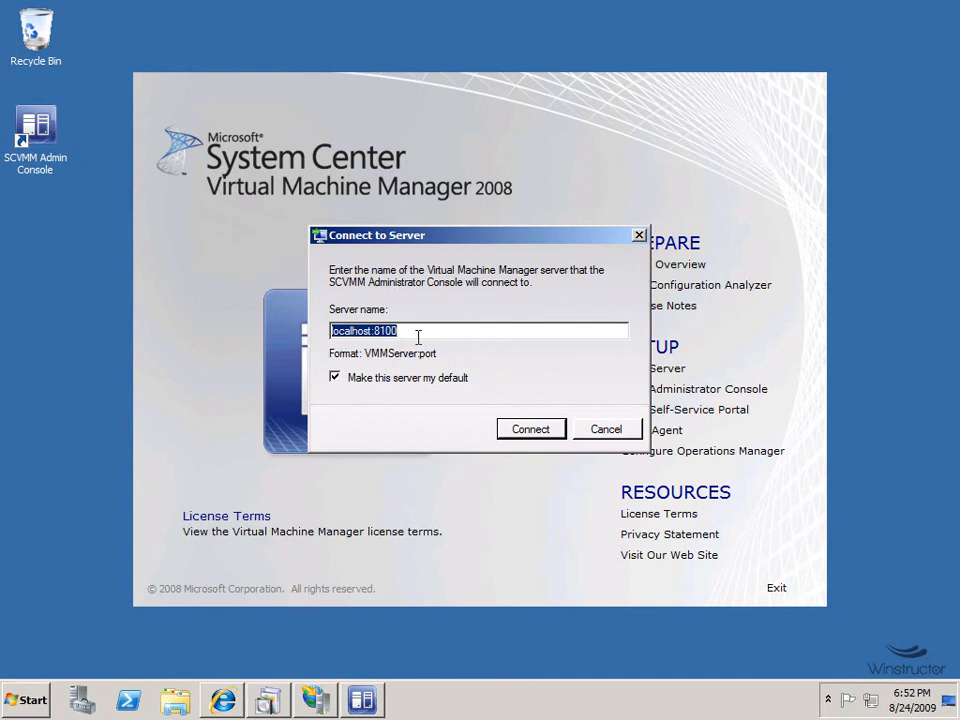
{"action": "left_click", "coordinate": [526, 432]}
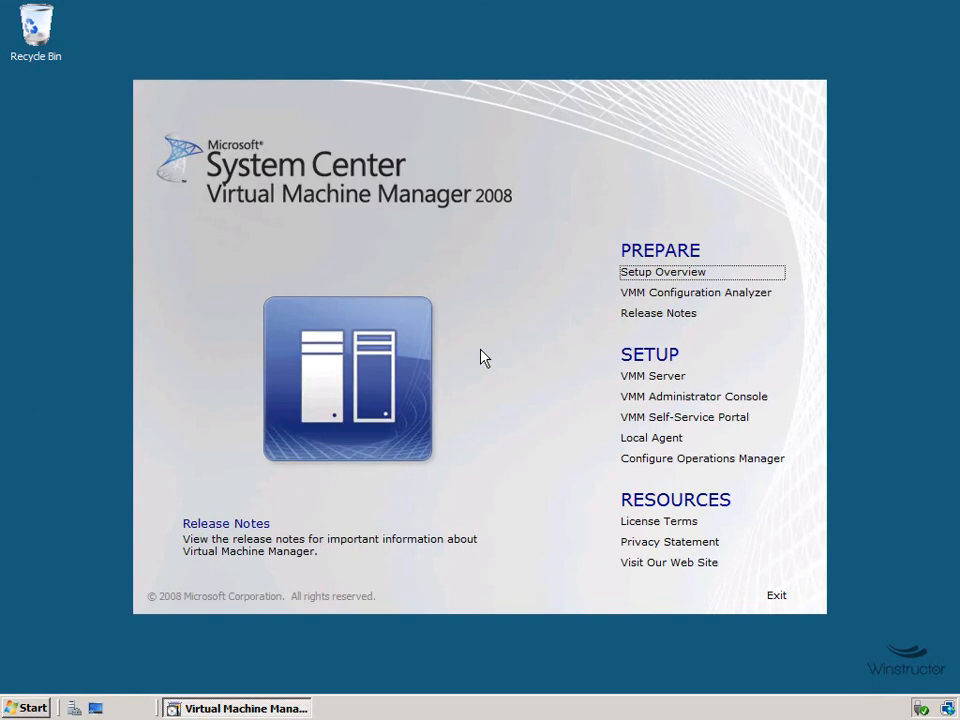
Run Local Agent setup: accept the licence, keep the default folder and ports 80/443, install without perimeter network.
{"action": "left_click", "coordinate": [669, 438]}
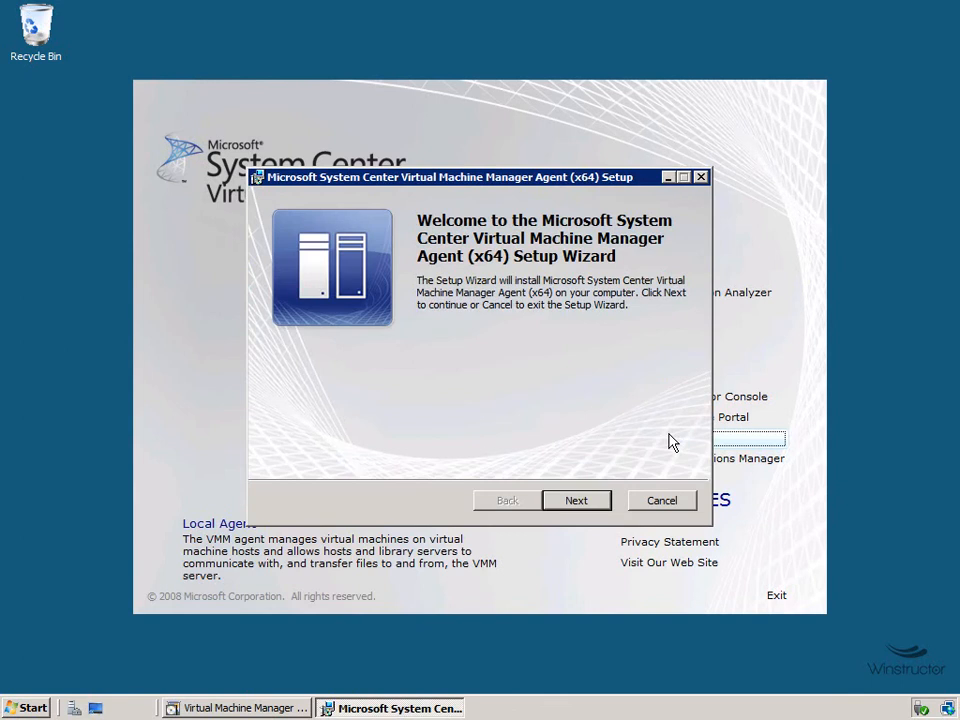
{"action": "left_click", "coordinate": [586, 507]}
{"action": "left_click", "coordinate": [363, 444]}
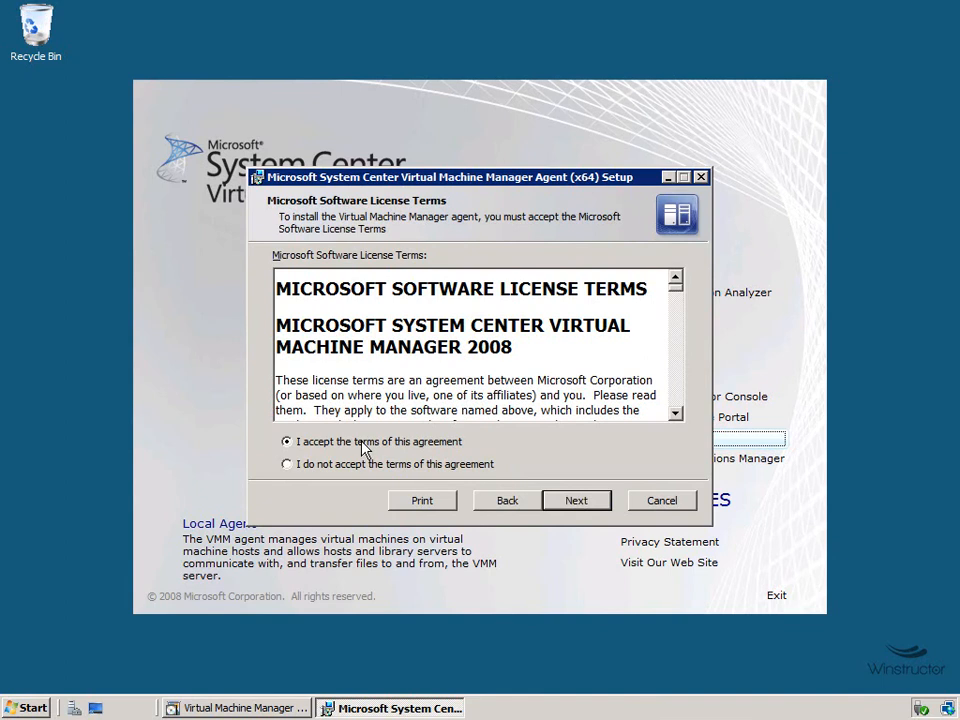
{"action": "left_click", "coordinate": [592, 505]}
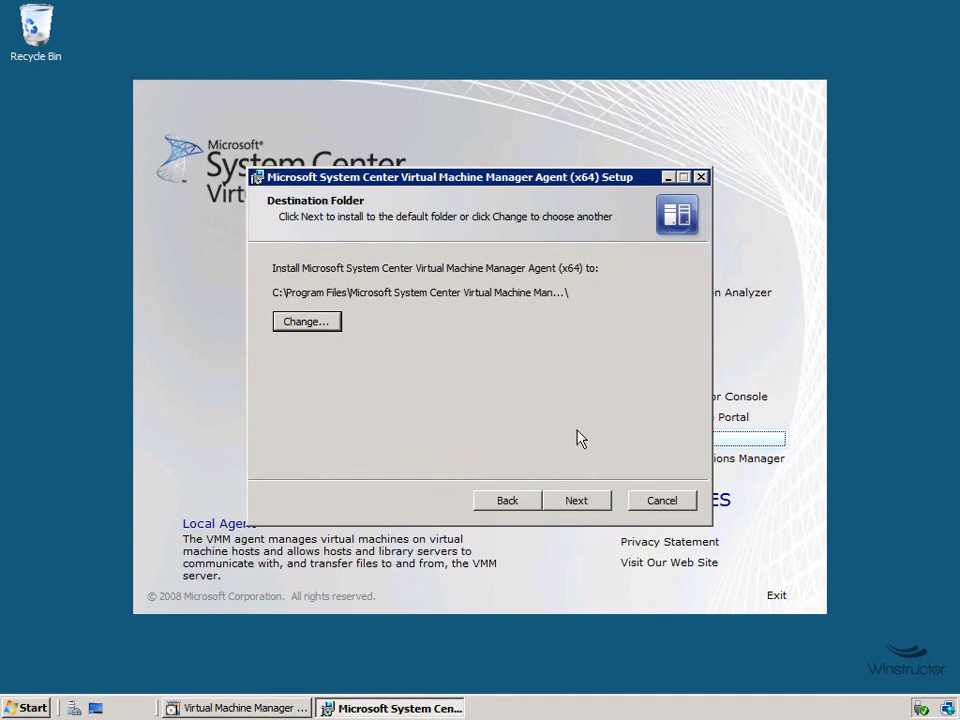
{"action": "left_click", "coordinate": [590, 502]}
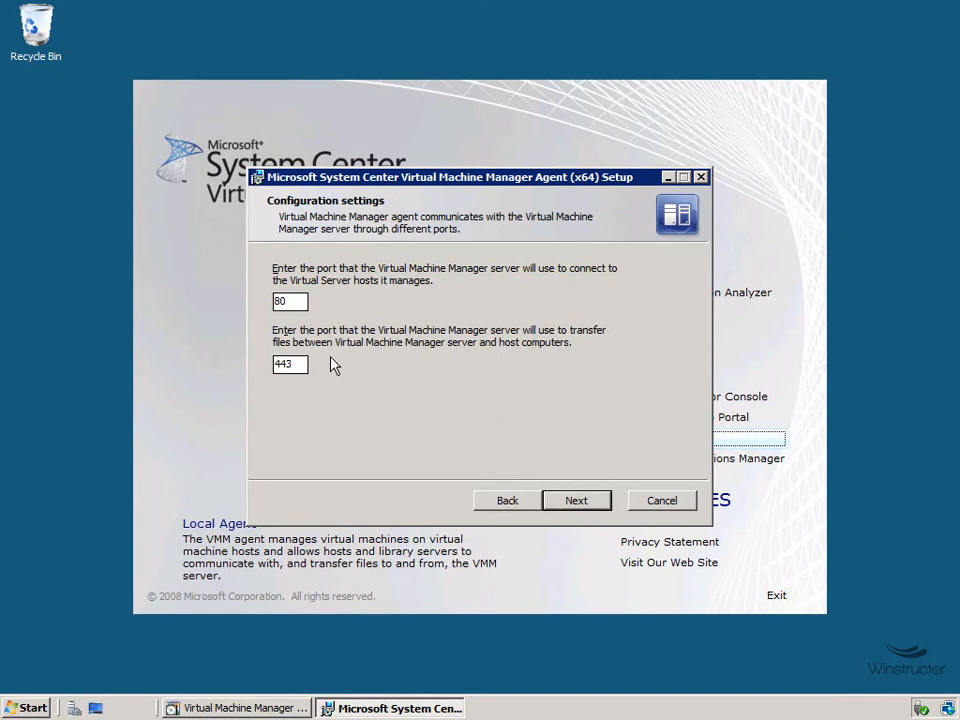
{"action": "left_click", "coordinate": [575, 503]}
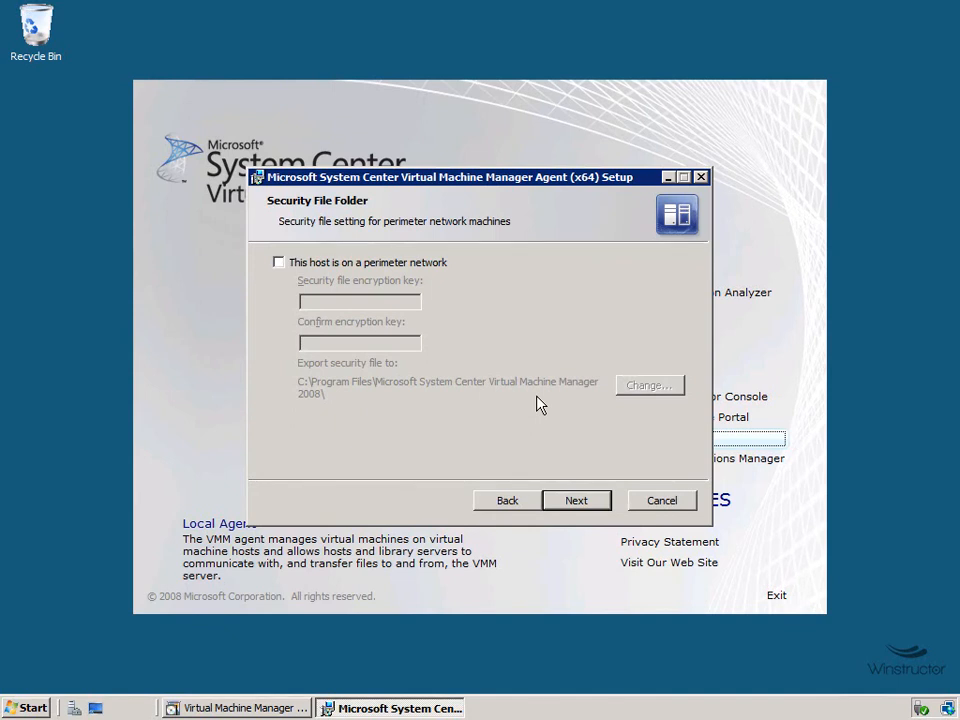
{"action": "left_click", "coordinate": [578, 500]}
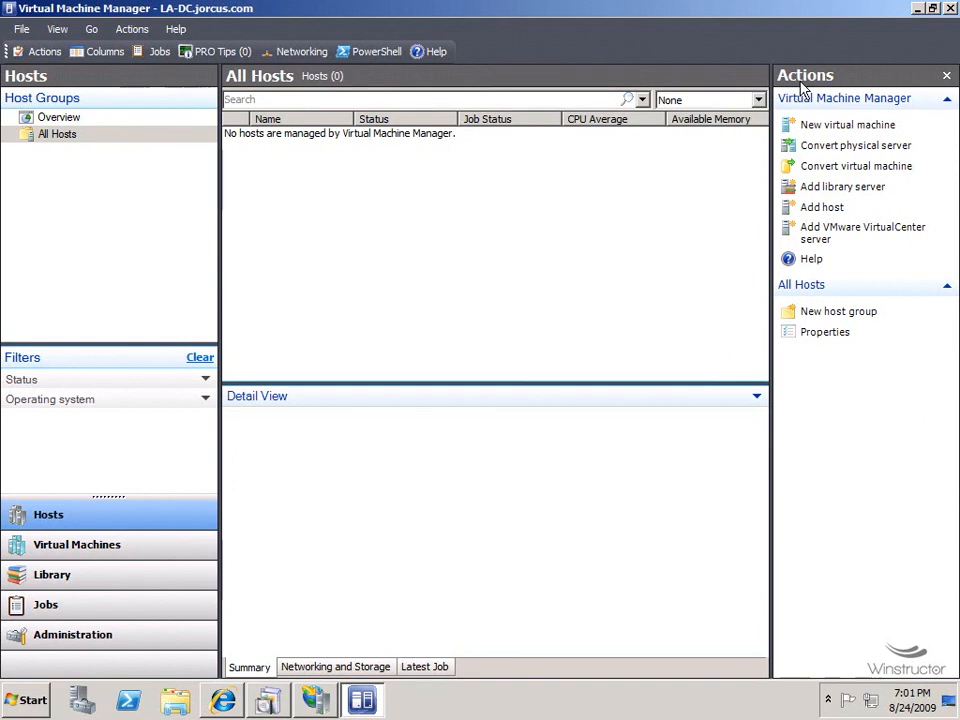
Start the Add Hosts wizard, entering the domain administrator's password as credentials.
{"action": "left_click", "coordinate": [822, 208]}
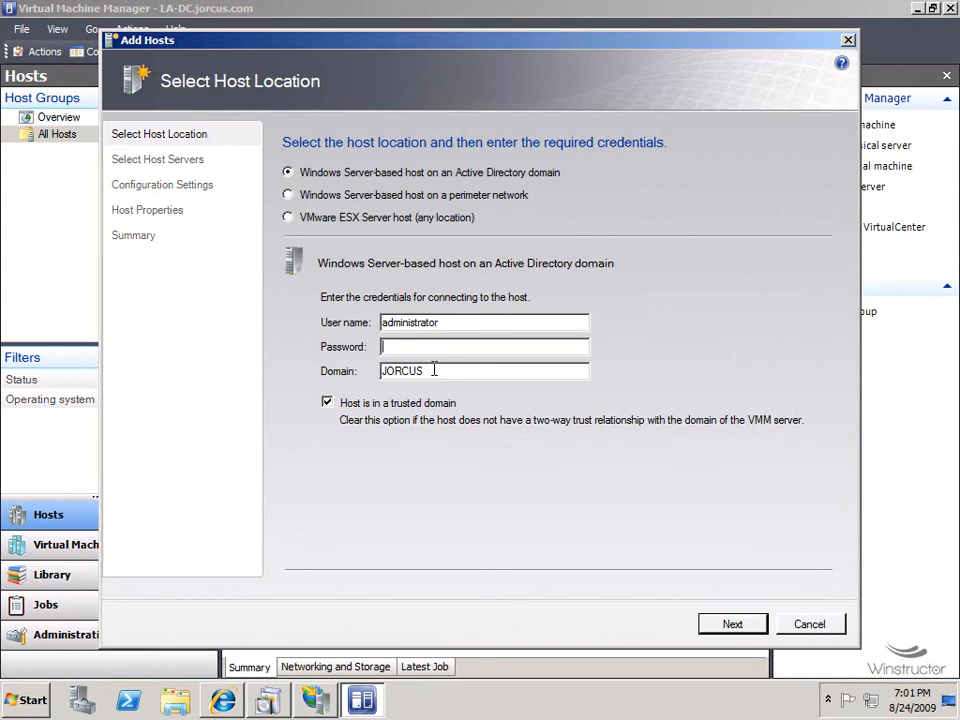
{"action": "type", "text": "Pa$$w0rd"}
{"action": "left_click", "coordinate": [733, 624]}
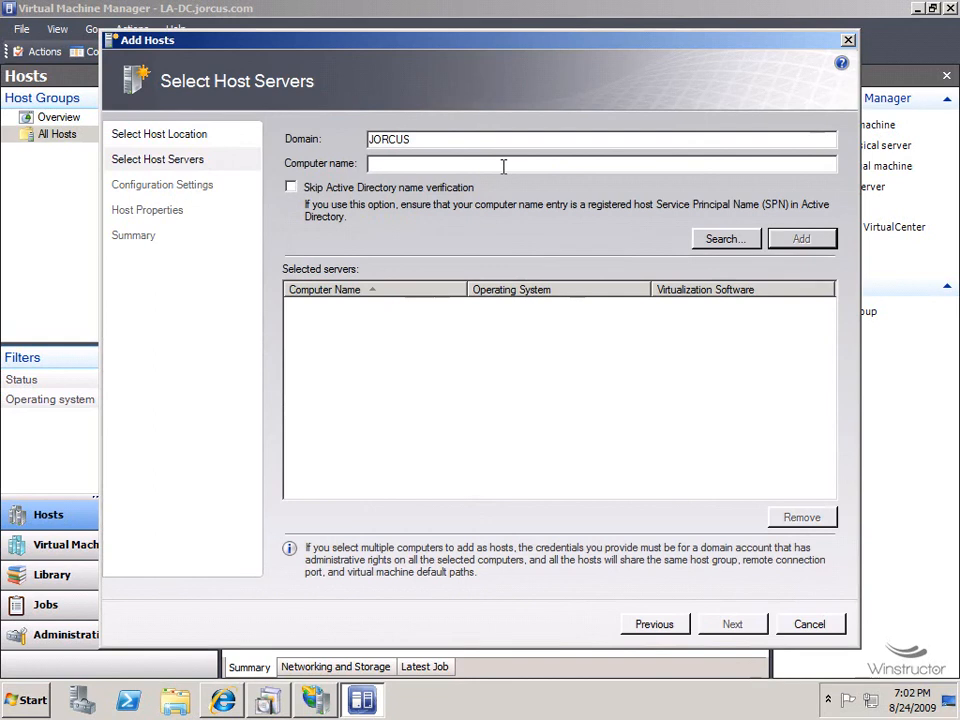
Enter hyperv as the computer name and search the jorcus.com domain for it.
{"action": "type", "text": "hyperb"}
{"action": "key", "text": "BackSpace"}
{"action": "type", "text": "v"}
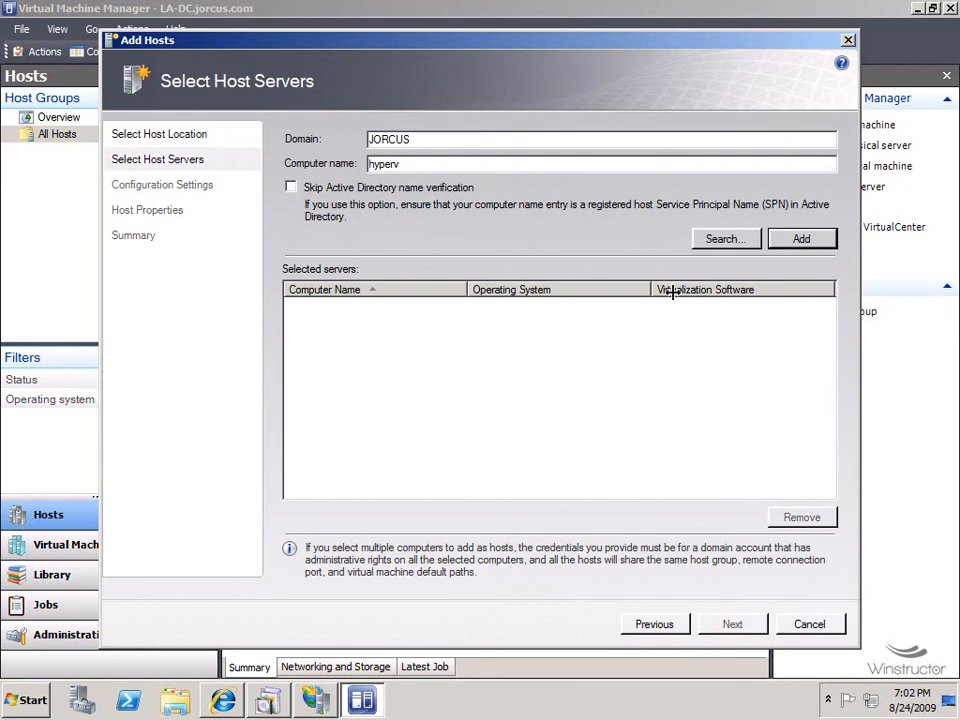
{"action": "left_click", "coordinate": [734, 240]}
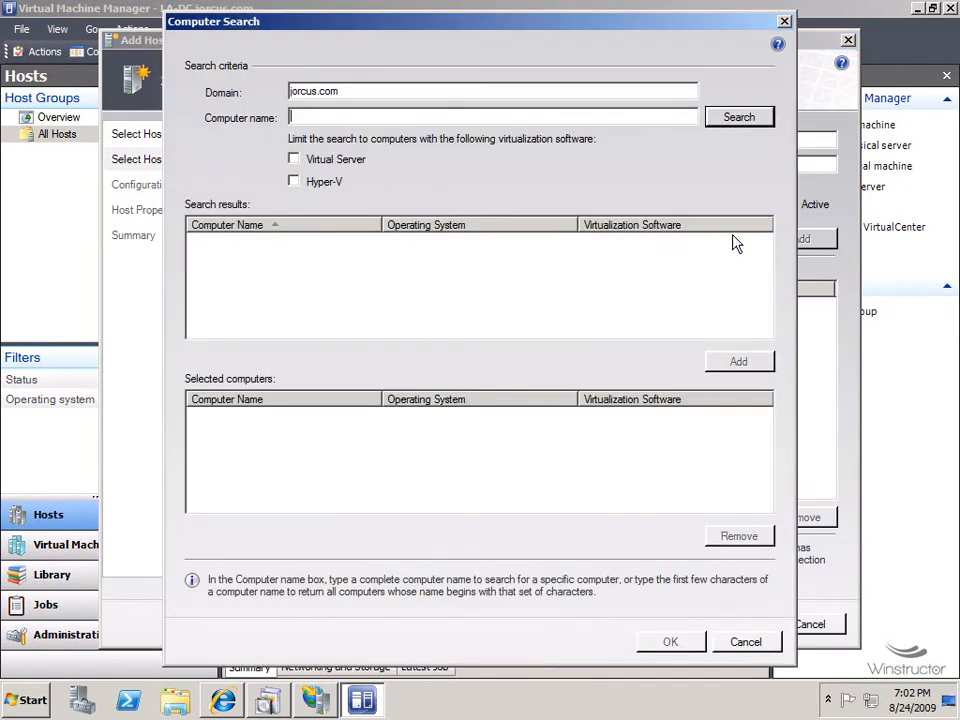
Search jorcus.com, select hyperv.jorcus.com as the host to add, and accept the Hyper-V enable warning.
{"action": "left_click", "coordinate": [740, 118]}
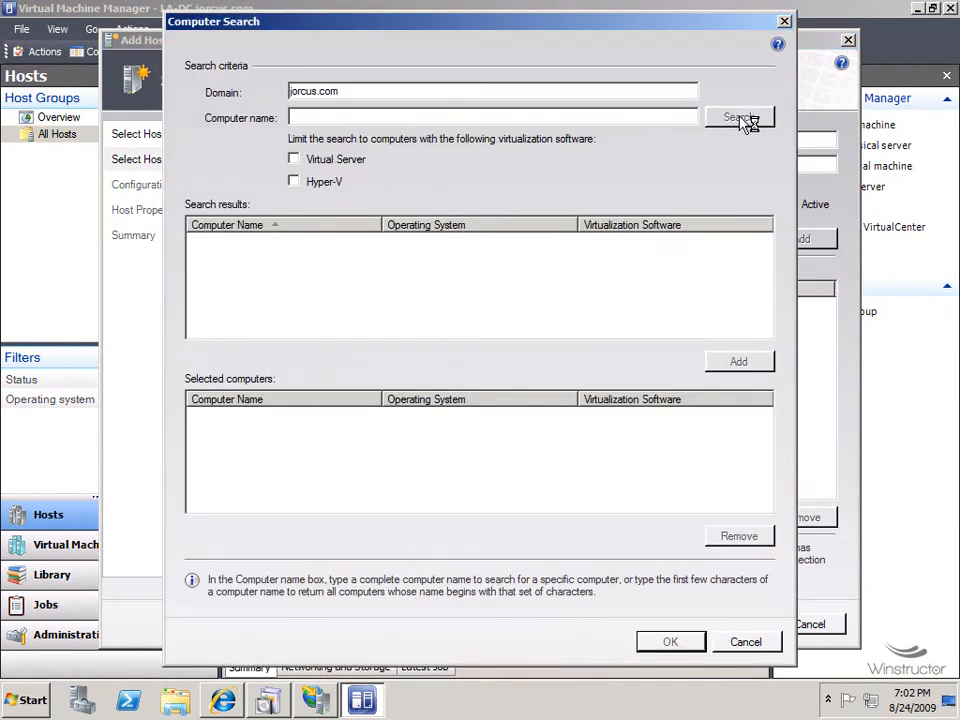
{"action": "left_click", "coordinate": [342, 256]}
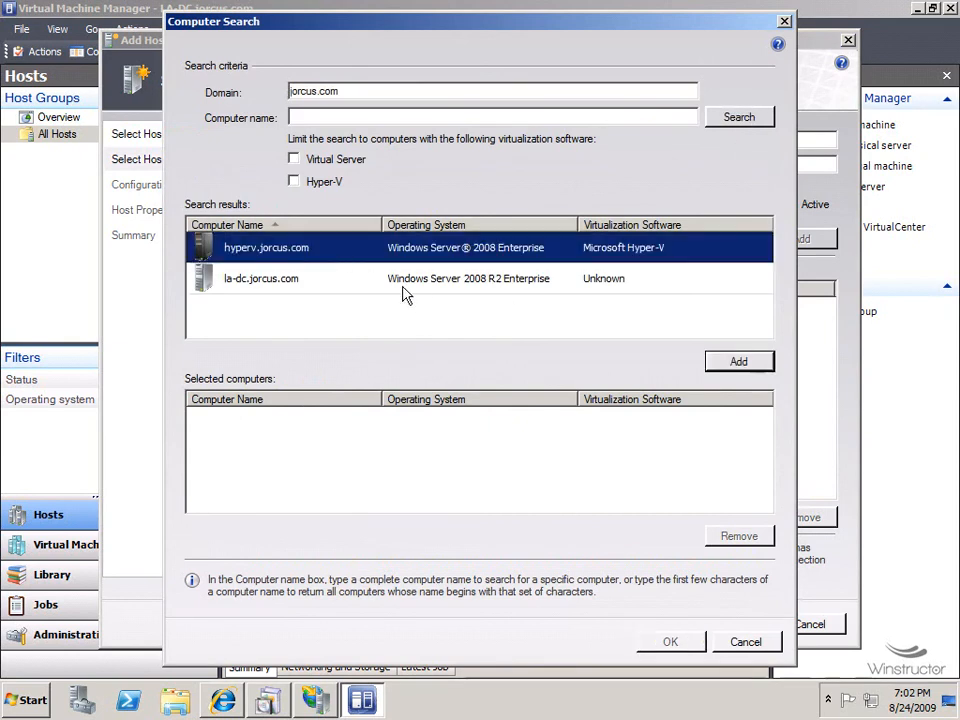
{"action": "left_click", "coordinate": [740, 362]}
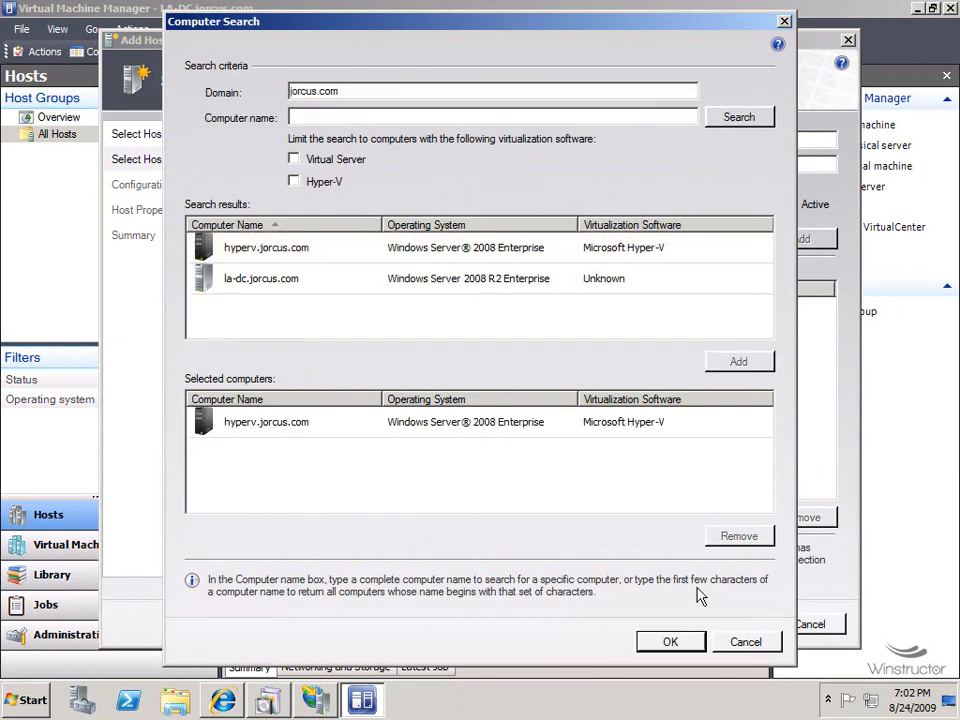
{"action": "left_click", "coordinate": [671, 643]}
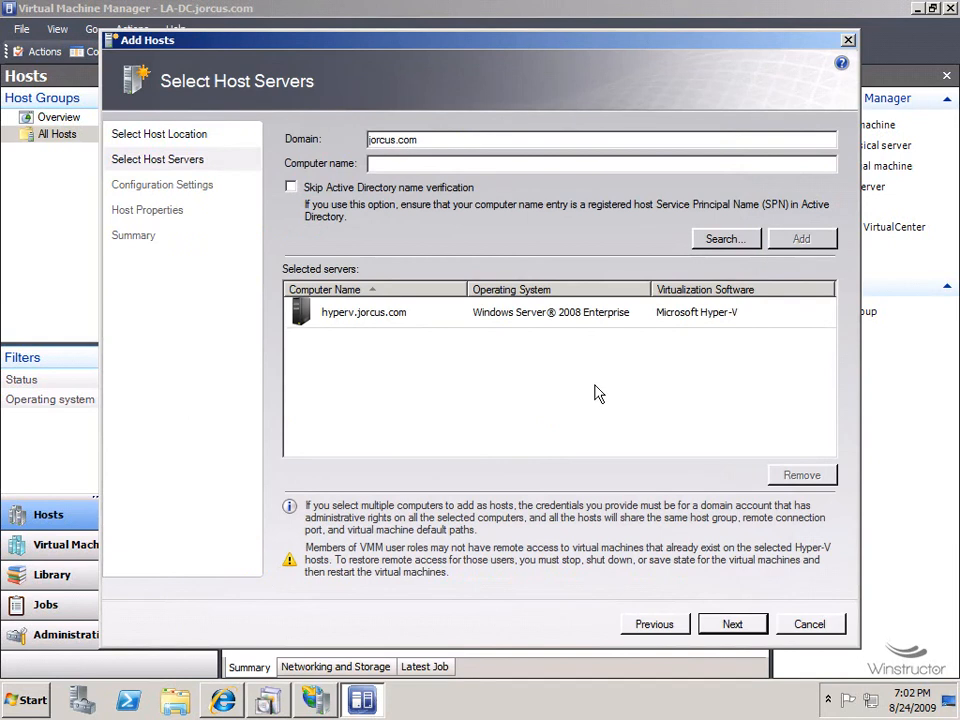
{"action": "left_click", "coordinate": [732, 627]}
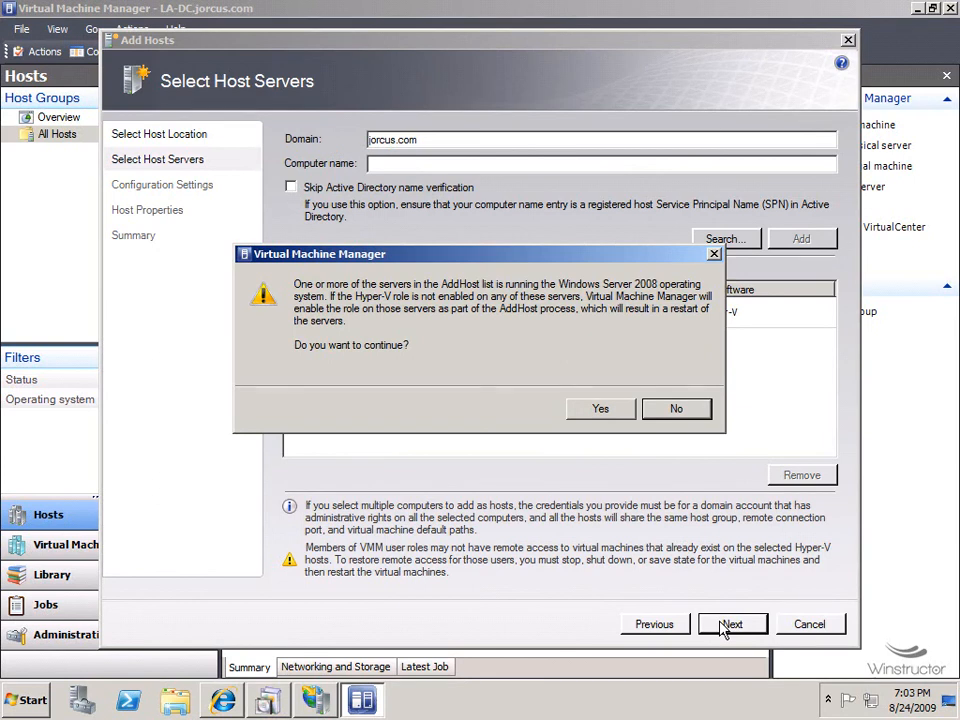
{"action": "left_click", "coordinate": [607, 418]}
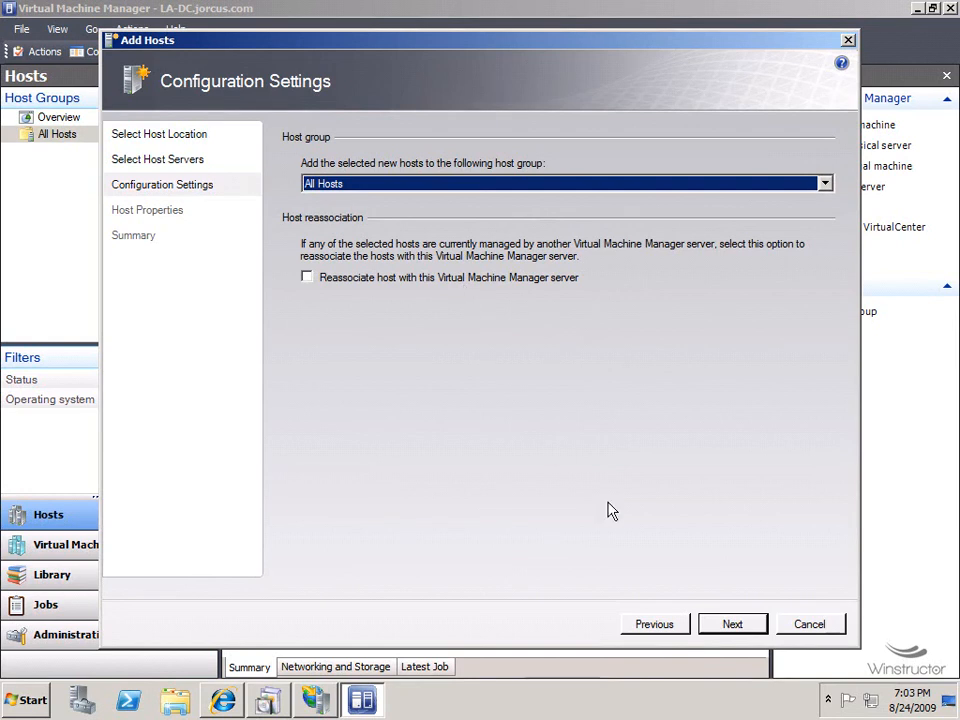
Keep the host in All Hosts and add C:\VM as its default virtual machine path.
{"action": "left_click", "coordinate": [733, 624]}
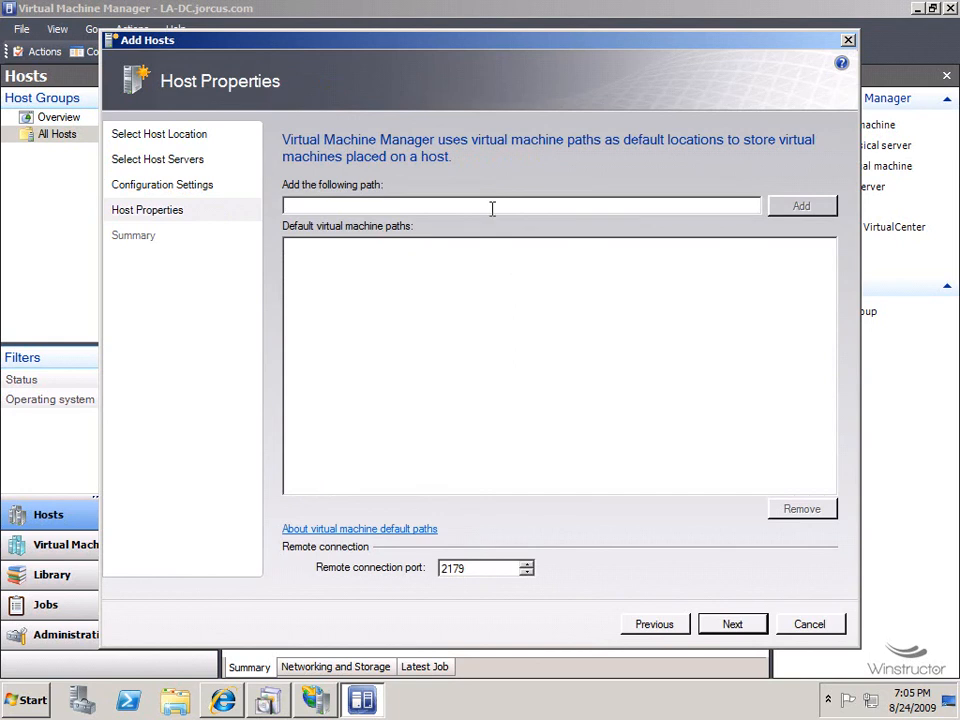
{"action": "type", "text": "C:\\"}
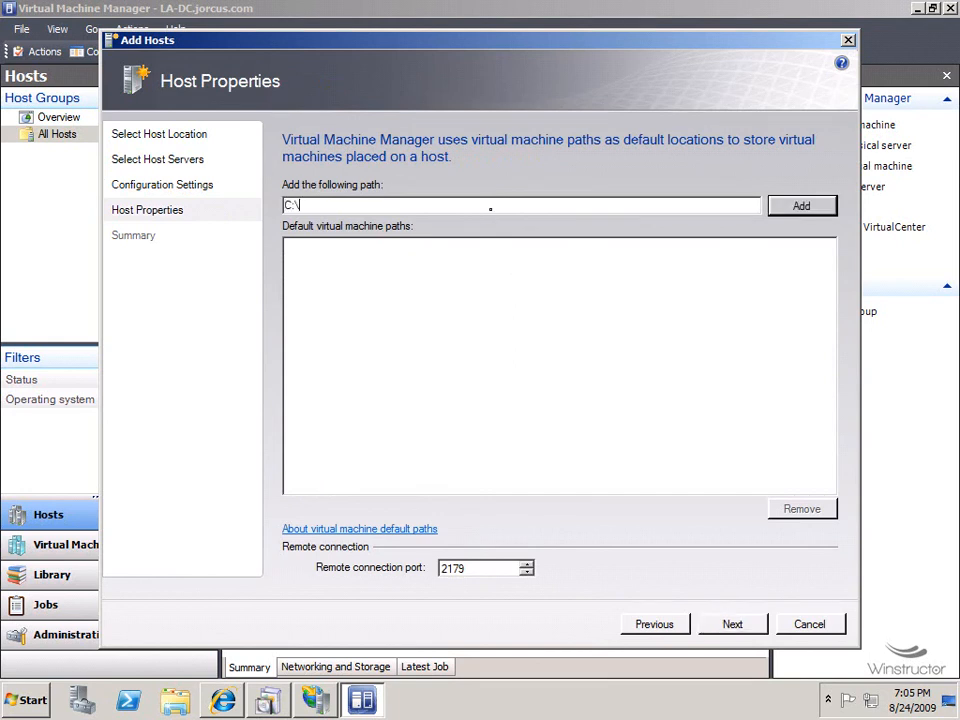
{"action": "type", "text": "VM"}
{"action": "left_click", "coordinate": [797, 208]}
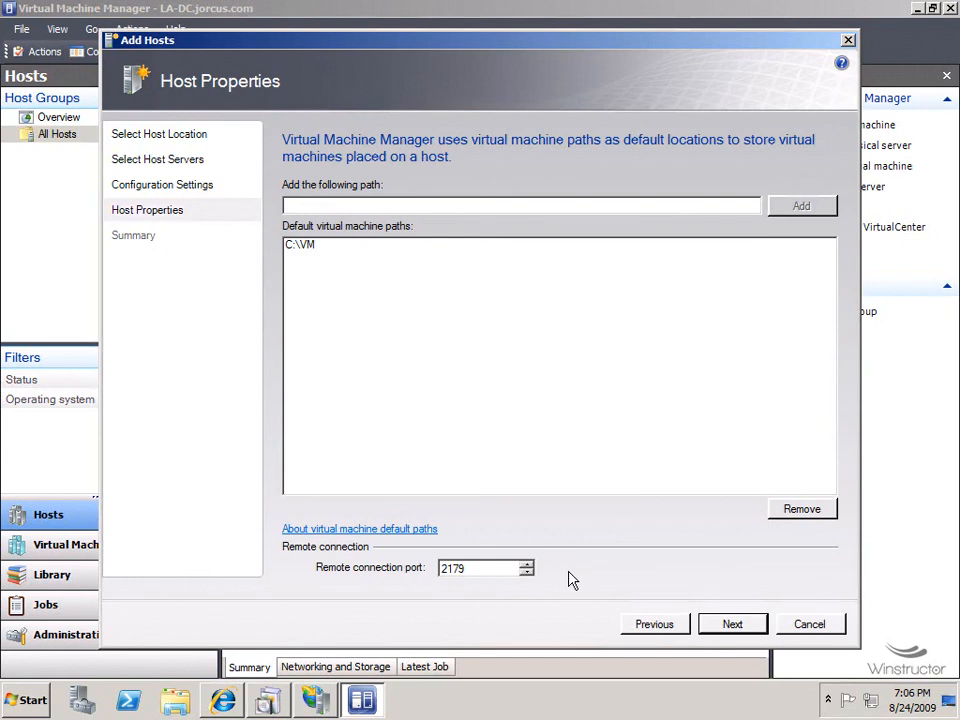
{"action": "left_click", "coordinate": [733, 625]}
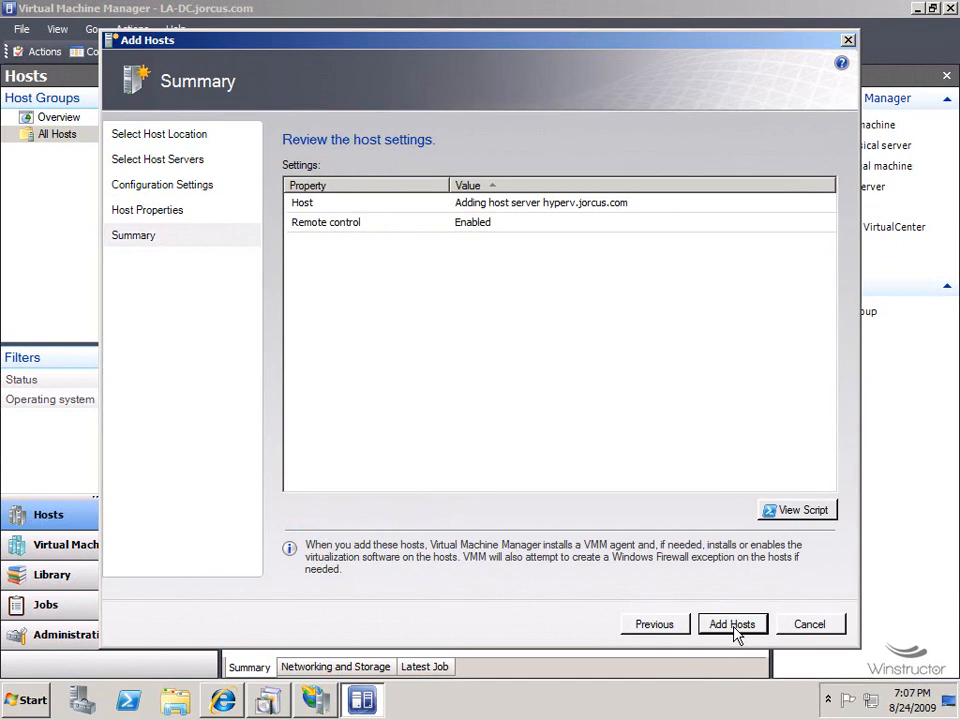
Submit the Add Hosts job for hyperv.jorcus.com from the Summary page.
{"action": "left_click", "coordinate": [734, 630]}
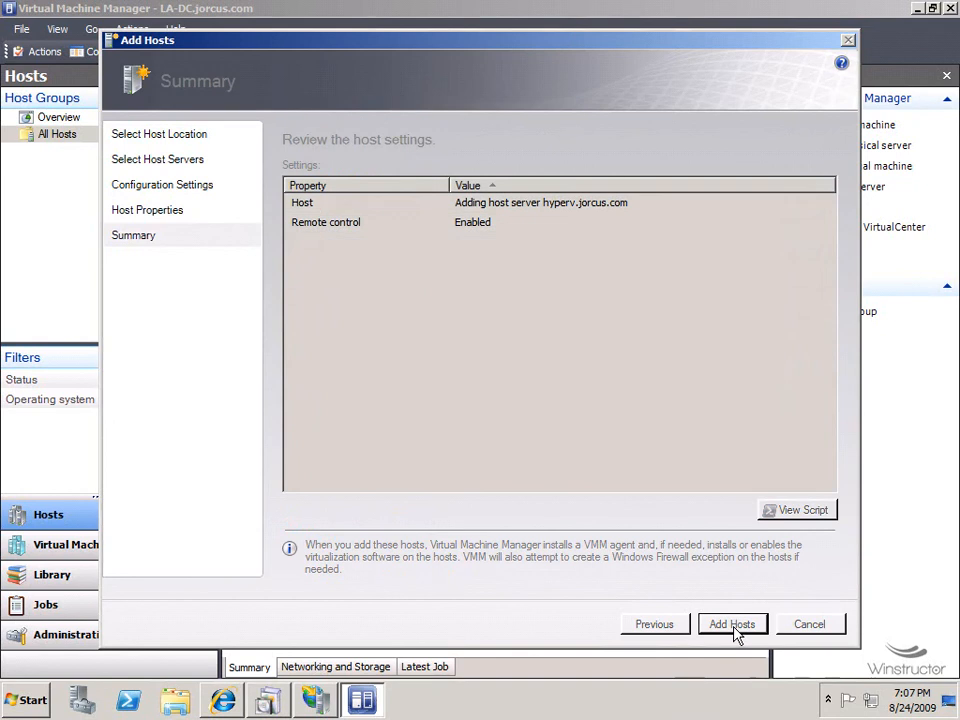